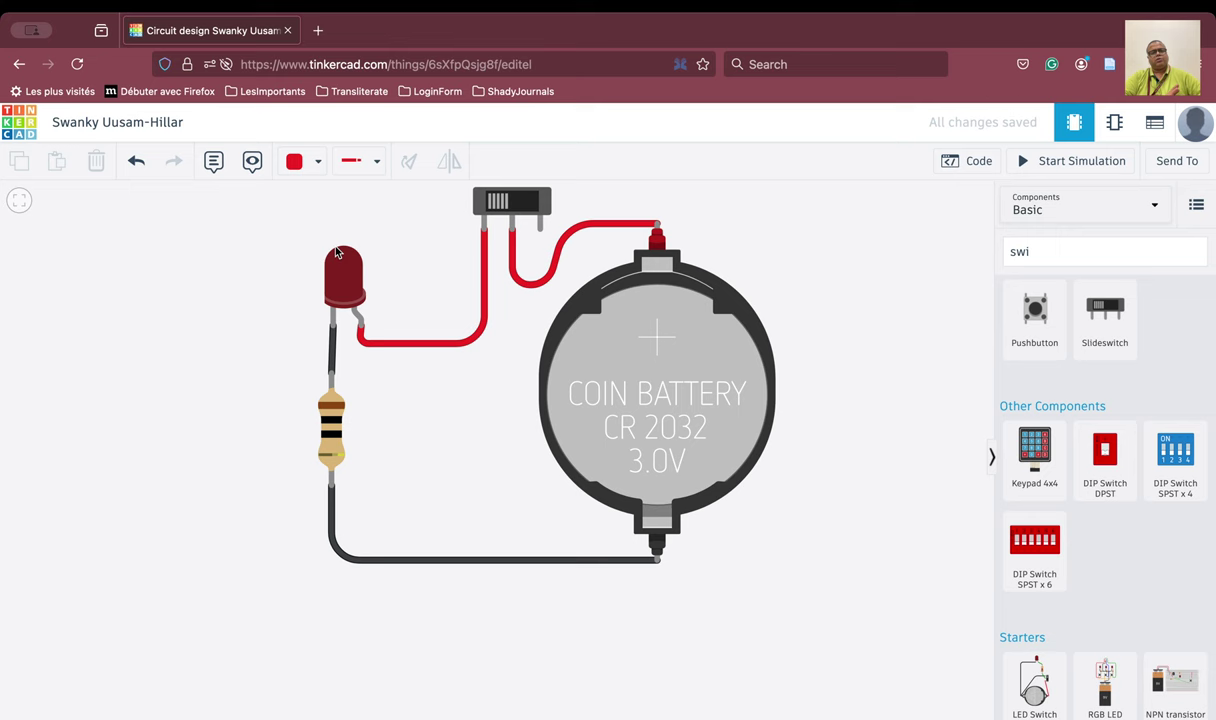
Change the resistor's resistance from 10 Ω to 100 Ω
left_click(325, 435)
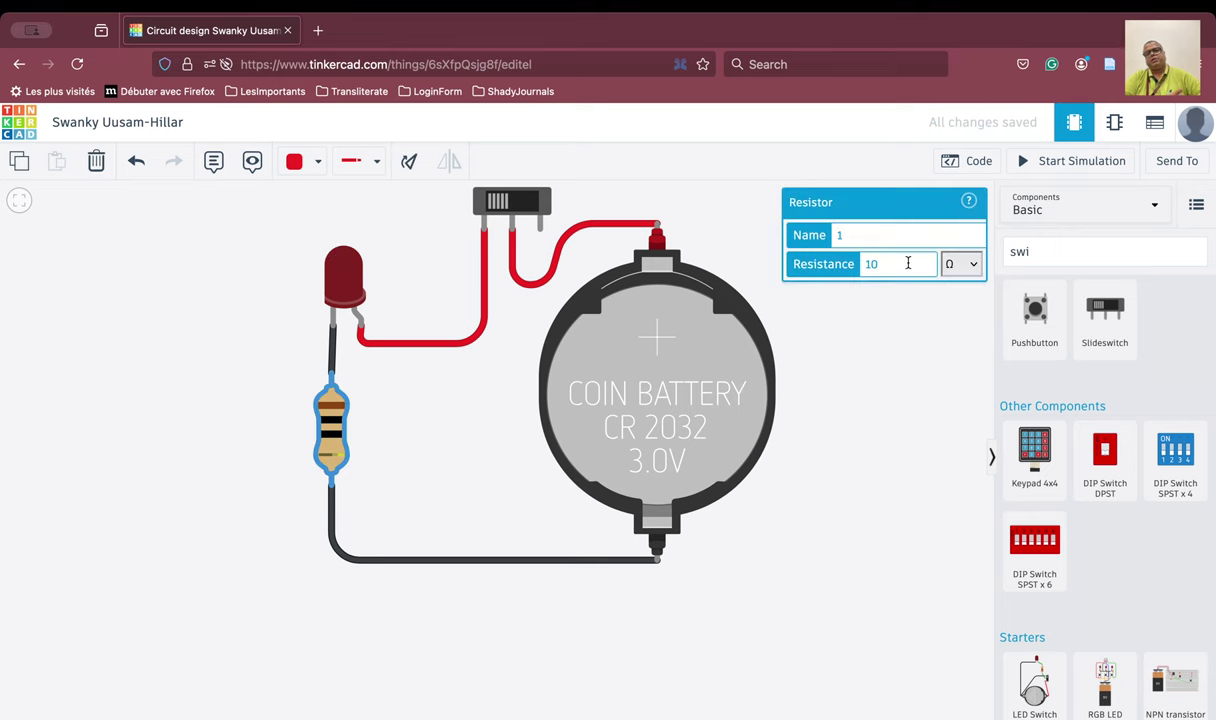
left_click(908, 263)
type("0")
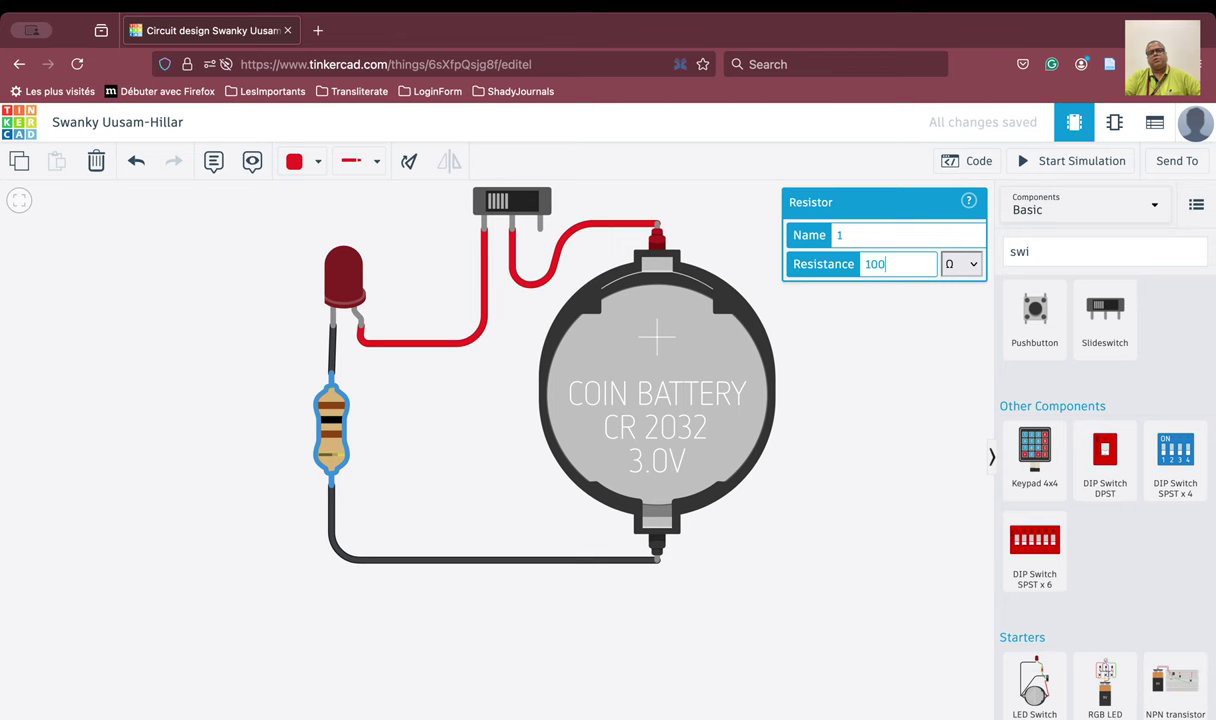
left_click(901, 339)
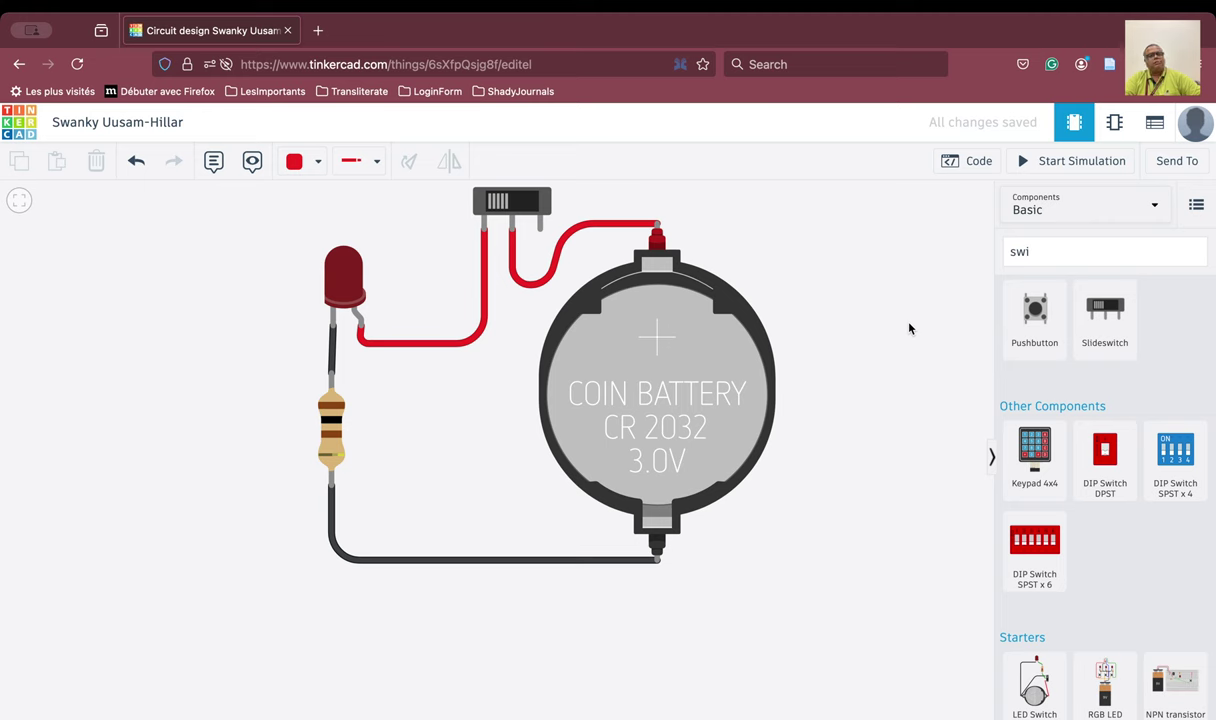
Delete the switch-battery, LED-switch, resistor-battery and LED-resistor wires
left_click(536, 285)
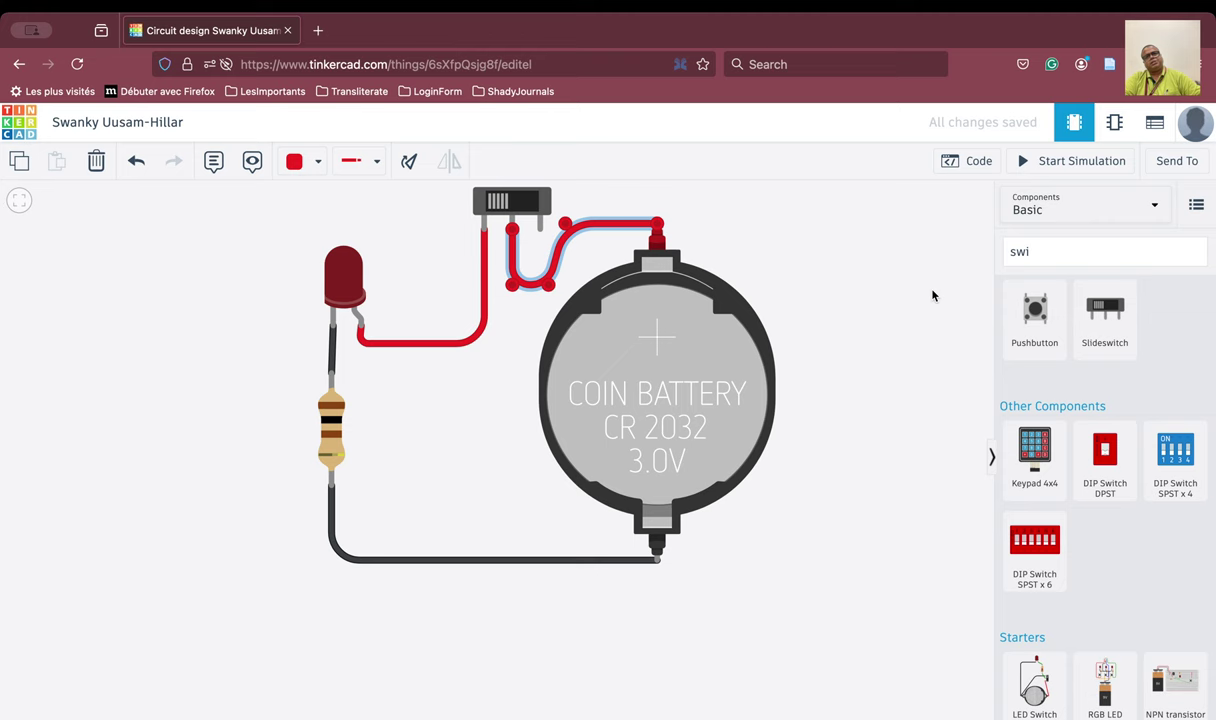
key("Delete")
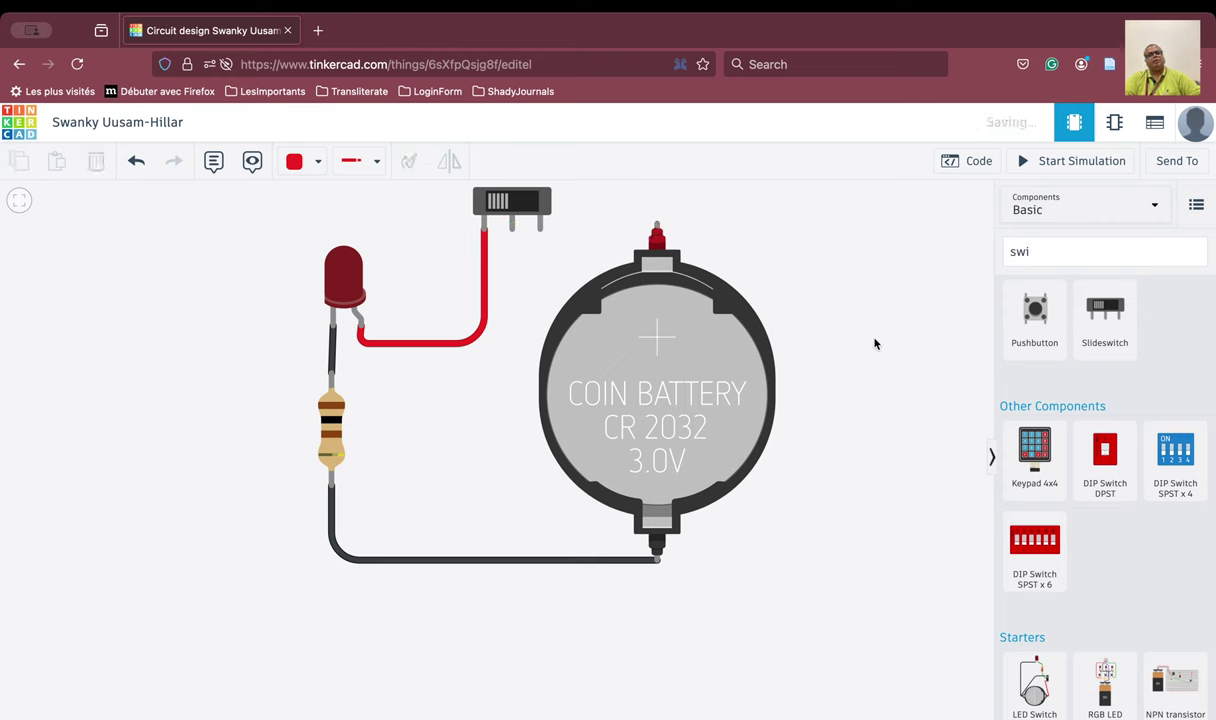
left_click(455, 342)
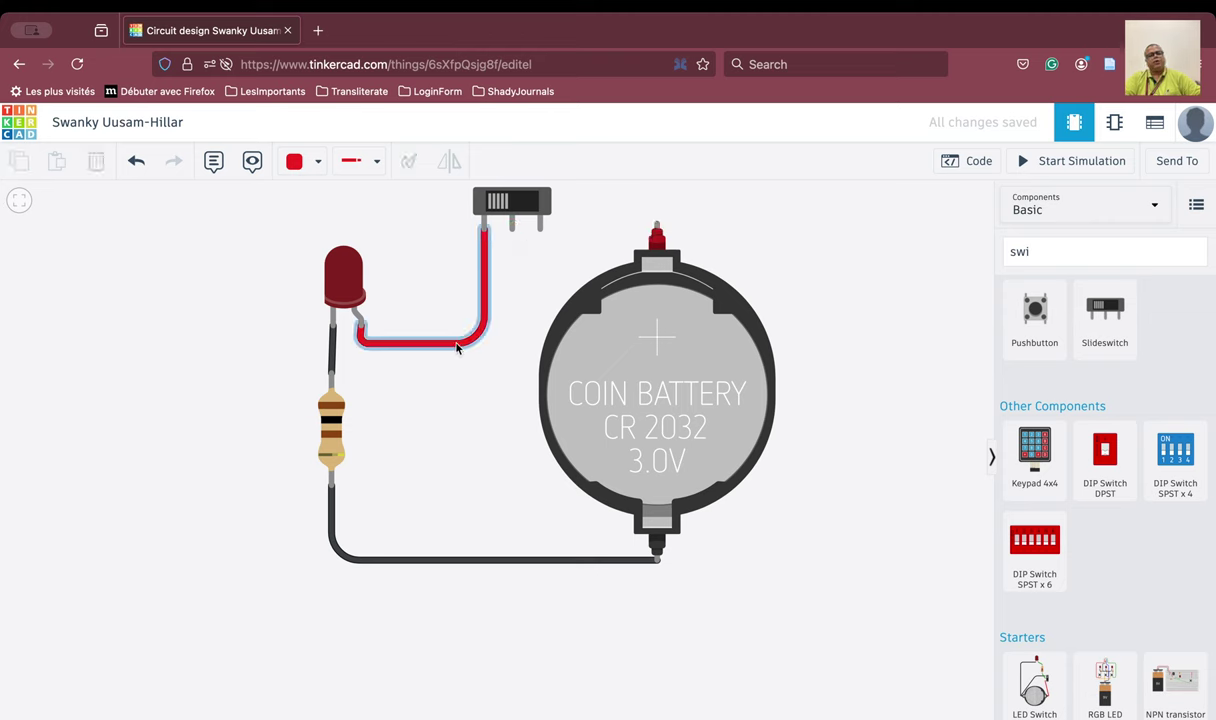
key("Delete")
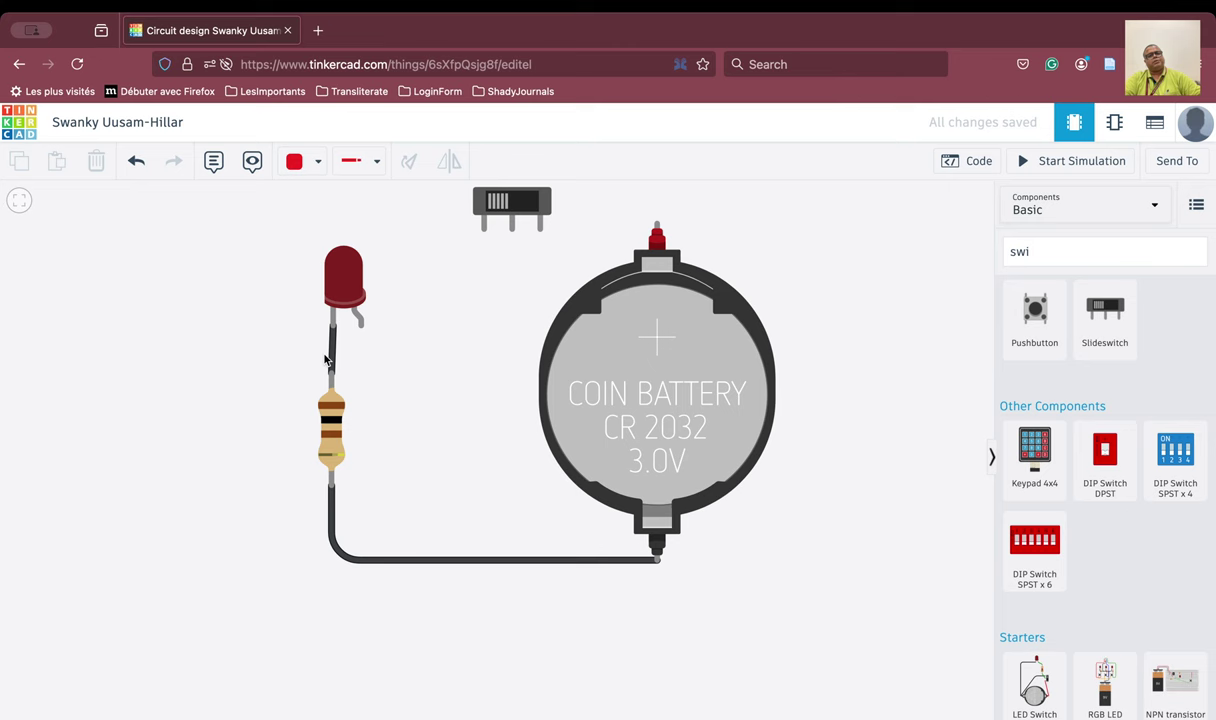
left_click(333, 437)
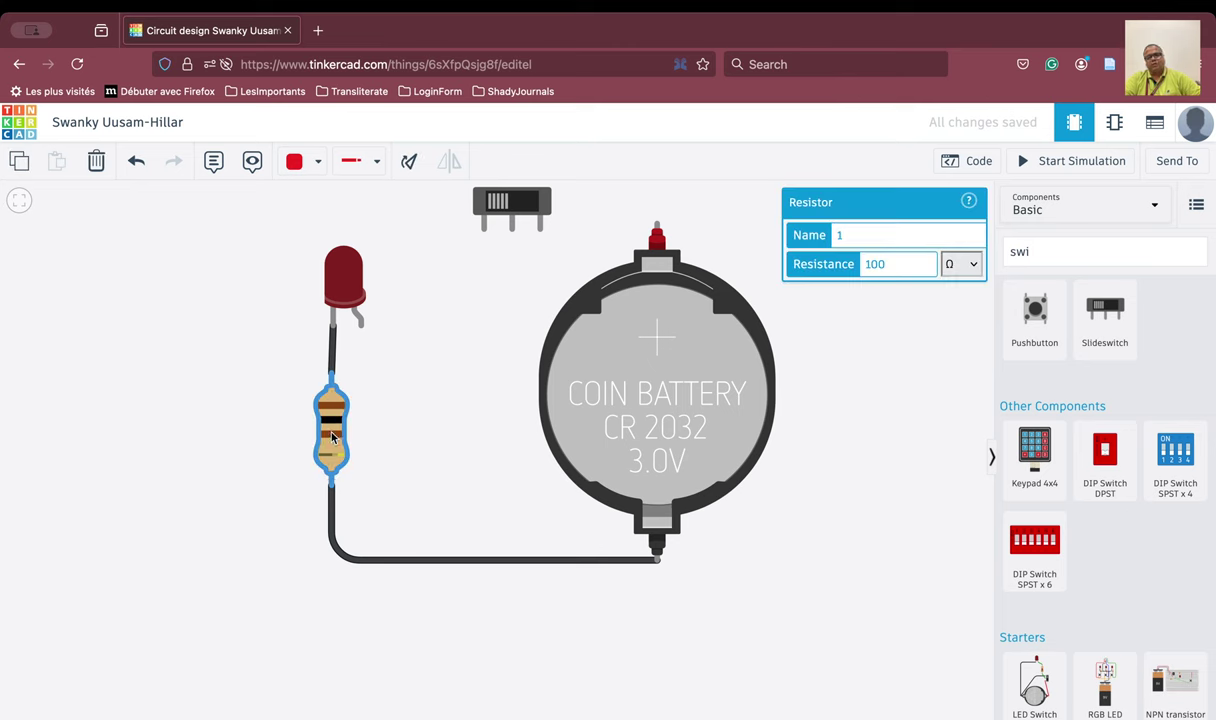
left_click(389, 565)
key("Delete")
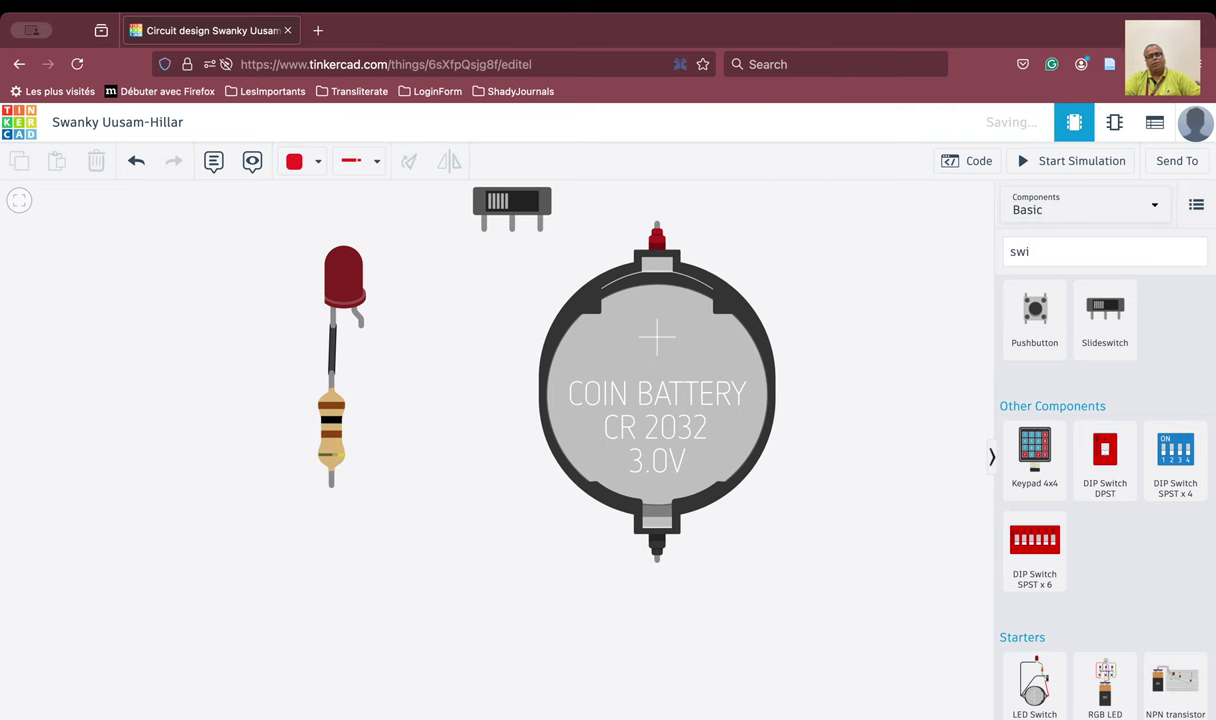
left_click(335, 356)
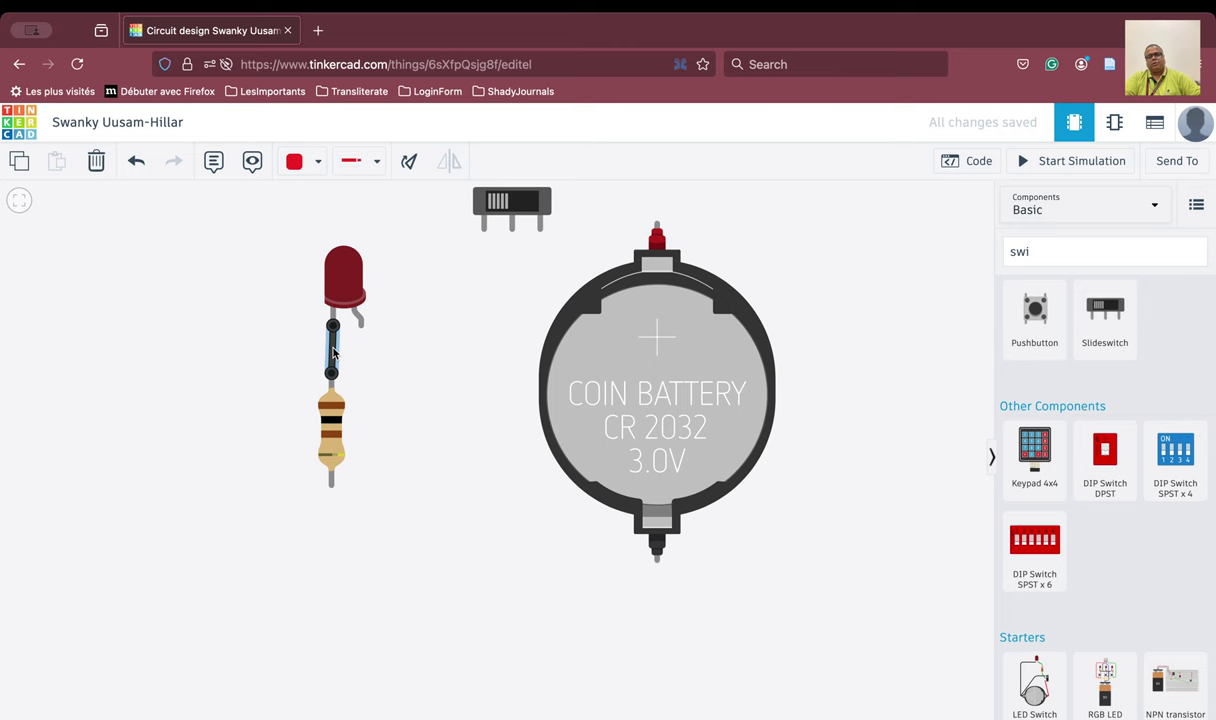
key("Delete")
left_click(333, 278)
Shift the red LED and battery, then duplicate the red LED and place the copy on the right
left_click_drag(333, 278, 308, 276)
left_click_drag(645, 346, 562, 520)
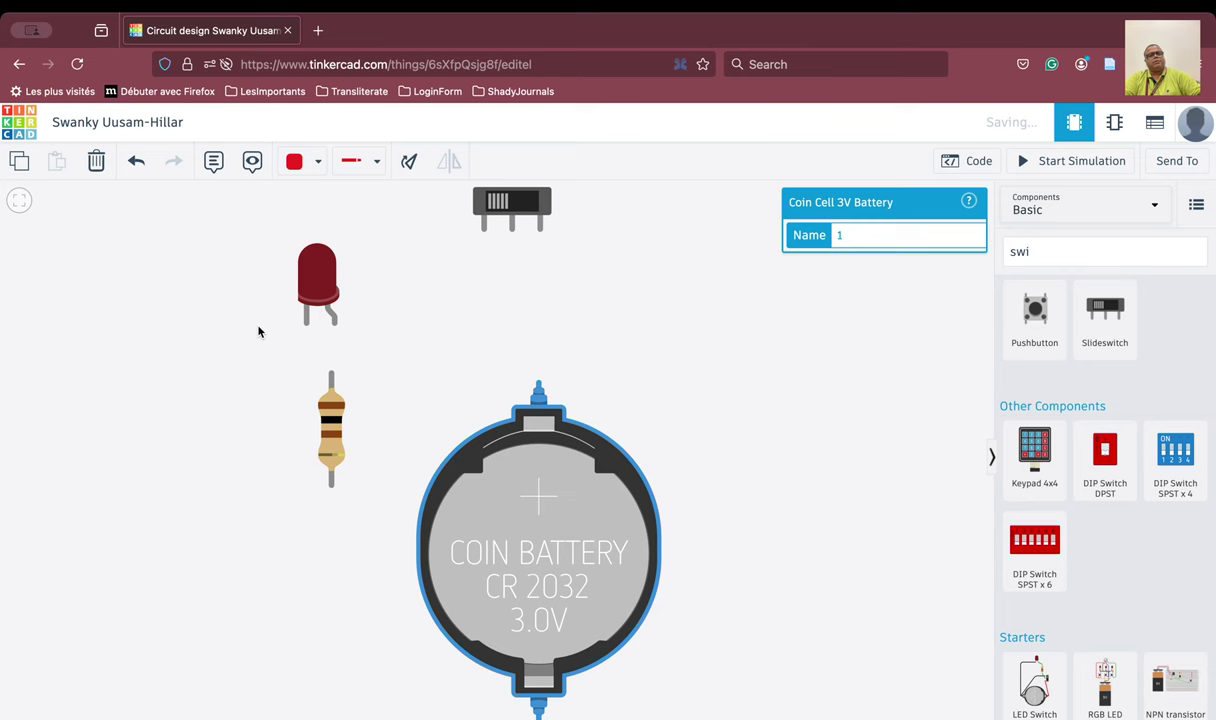
left_click(320, 290)
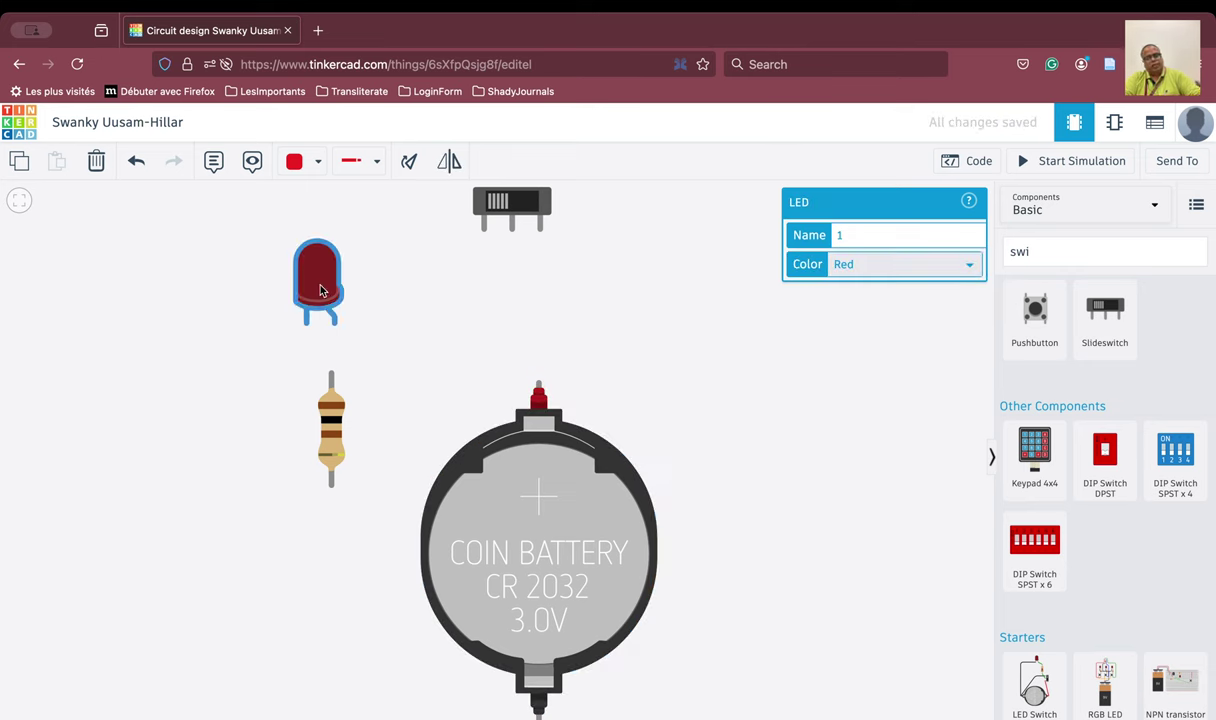
key("ctrl+c")
key("ctrl+v")
left_click_drag(320, 290, 684, 343)
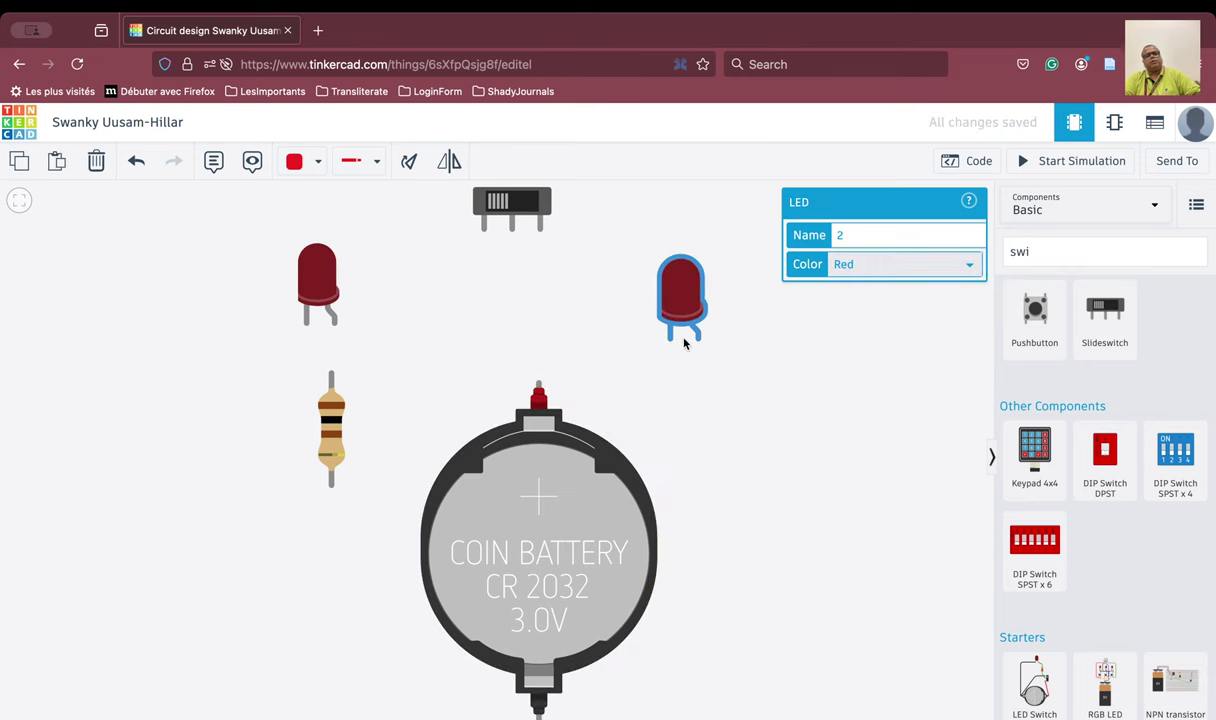
left_click(584, 334)
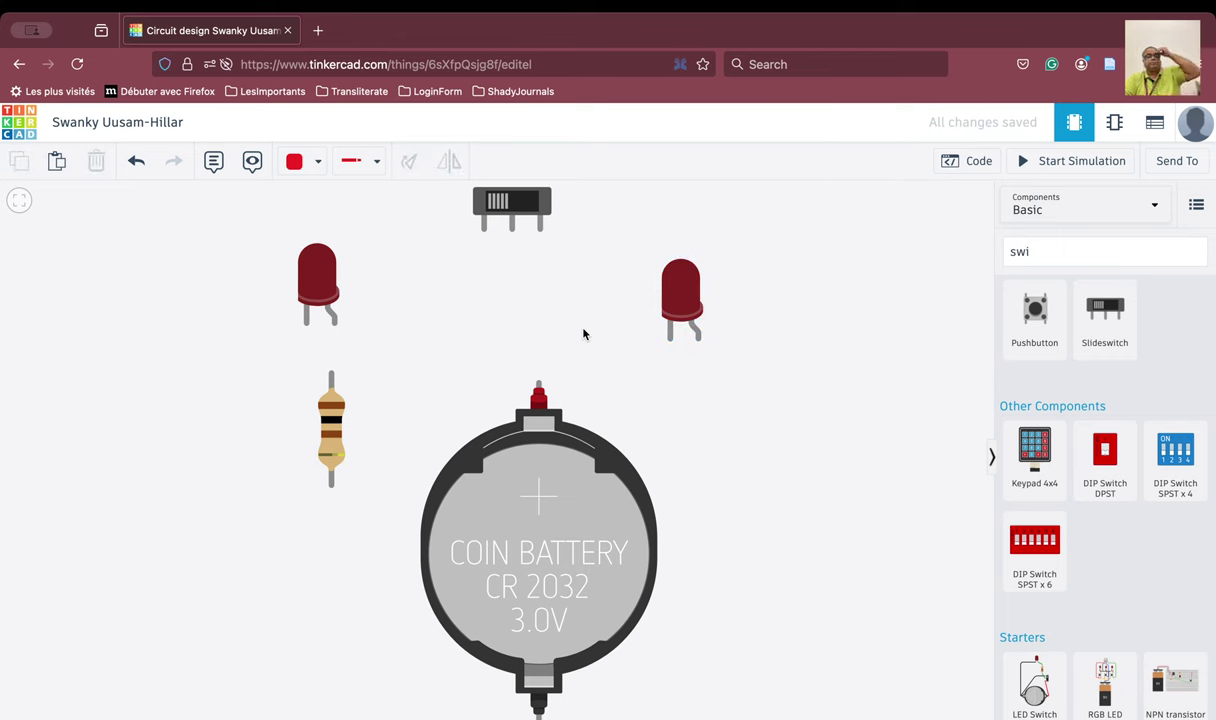
Set the right-hand LED's colour to Green
left_click(690, 300)
key("Right")
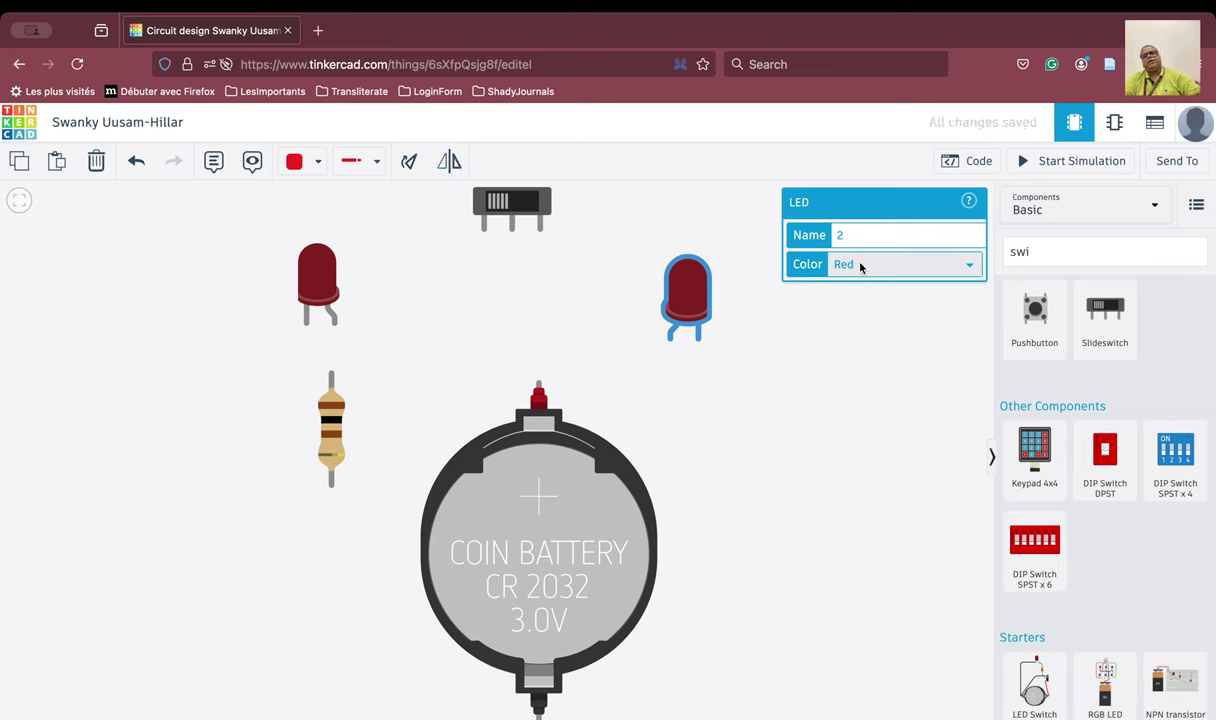
key("Down")
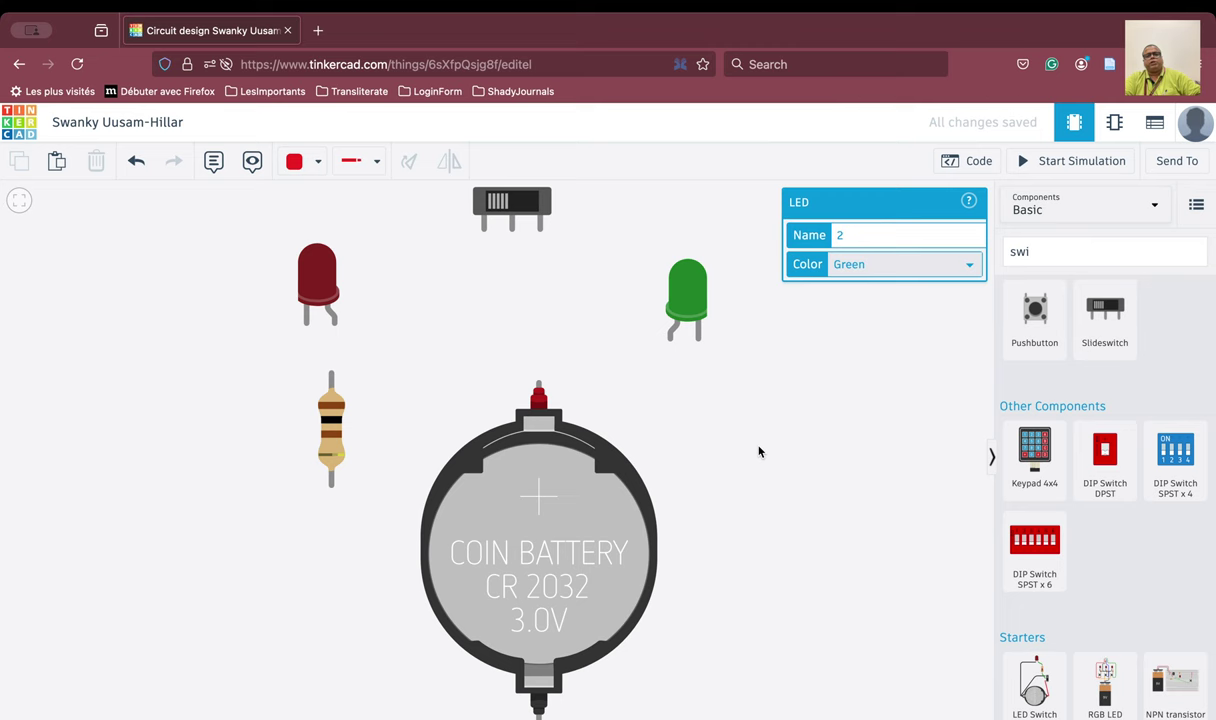
left_click(757, 448)
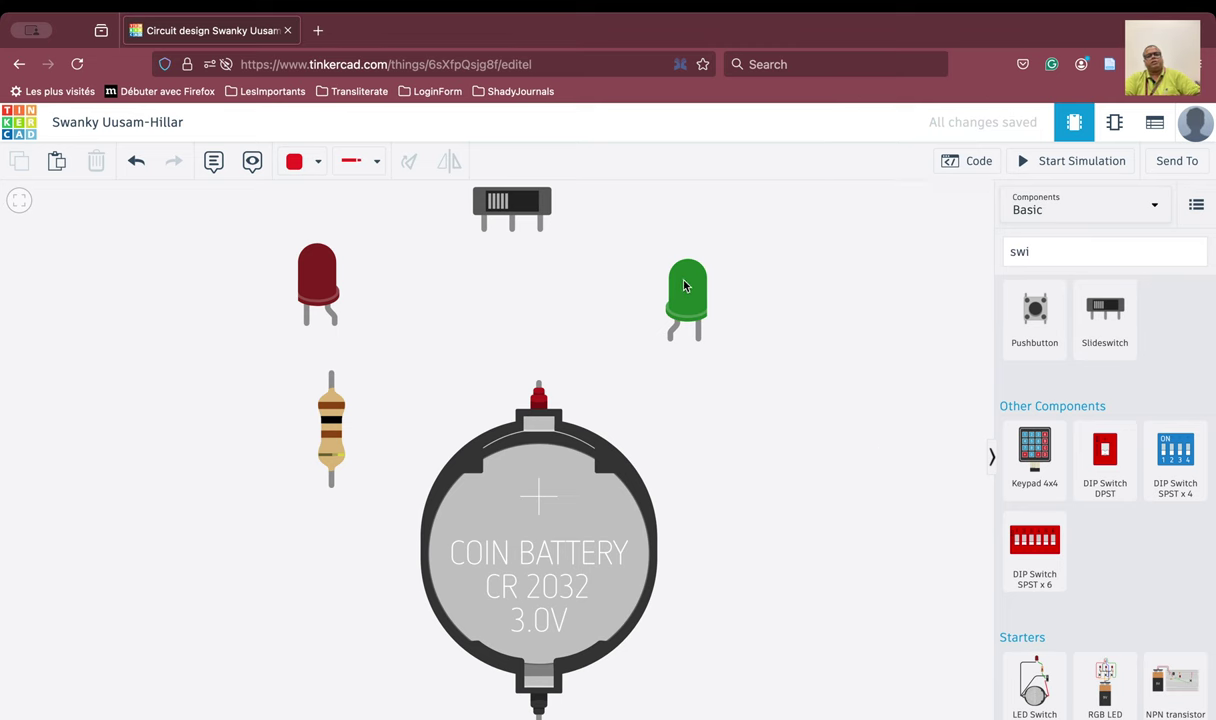
Nudge the green LED left and reposition the coin battery down and left
left_click_drag(685, 290, 653, 280)
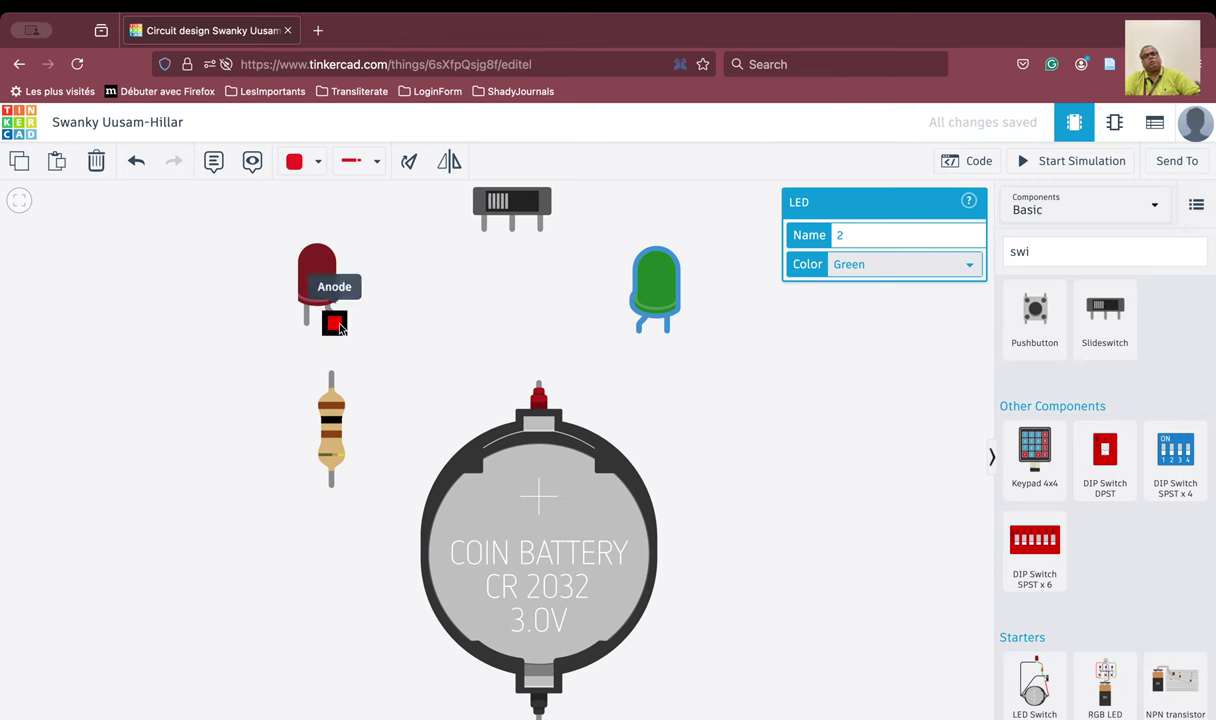
left_click_drag(547, 487, 520, 433)
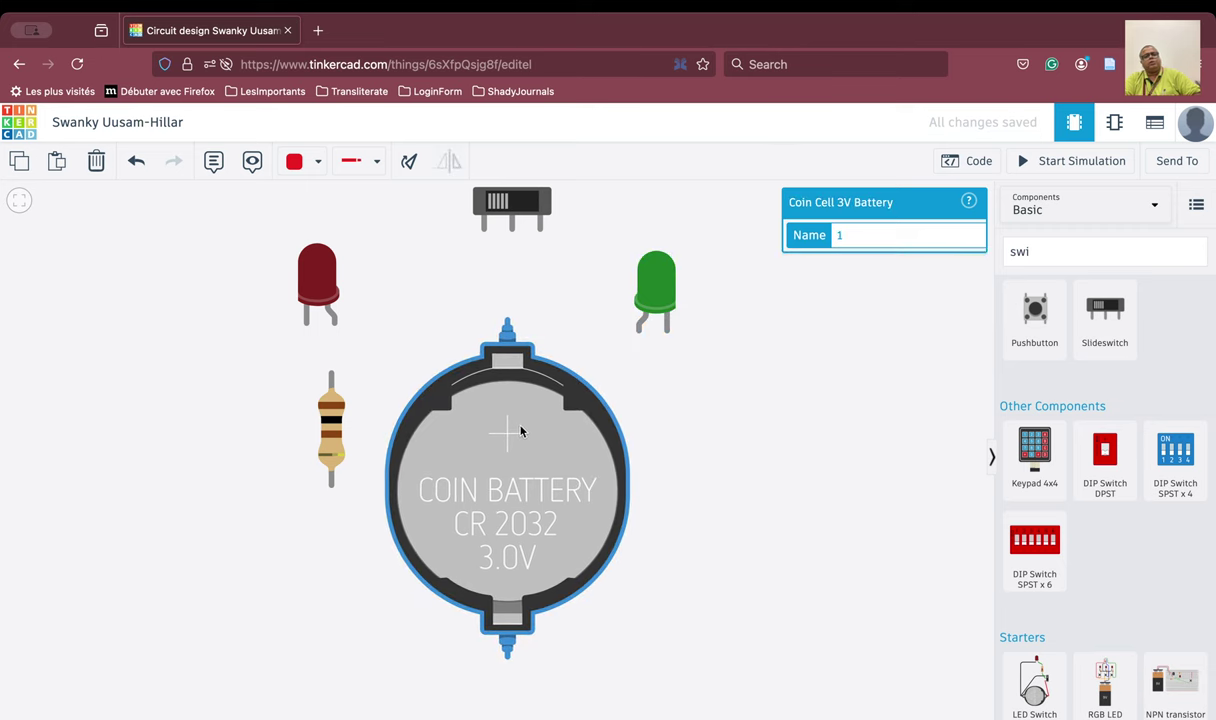
left_click(336, 429)
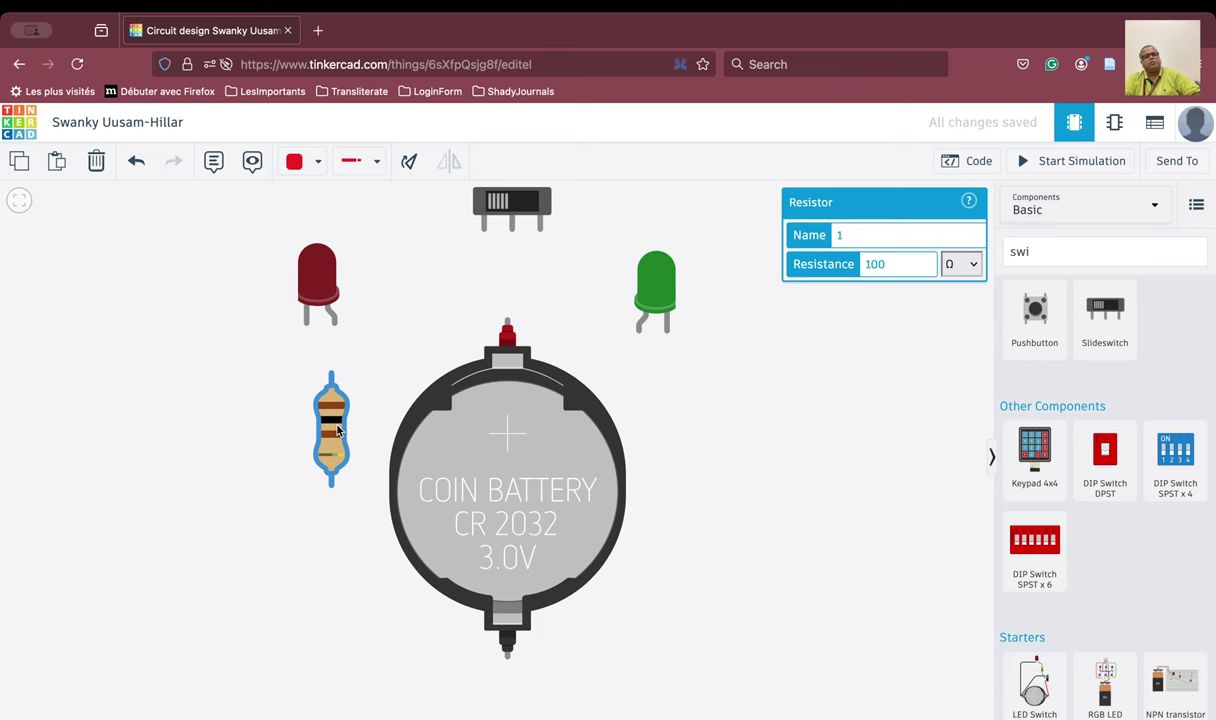
left_click_drag(527, 425, 512, 458)
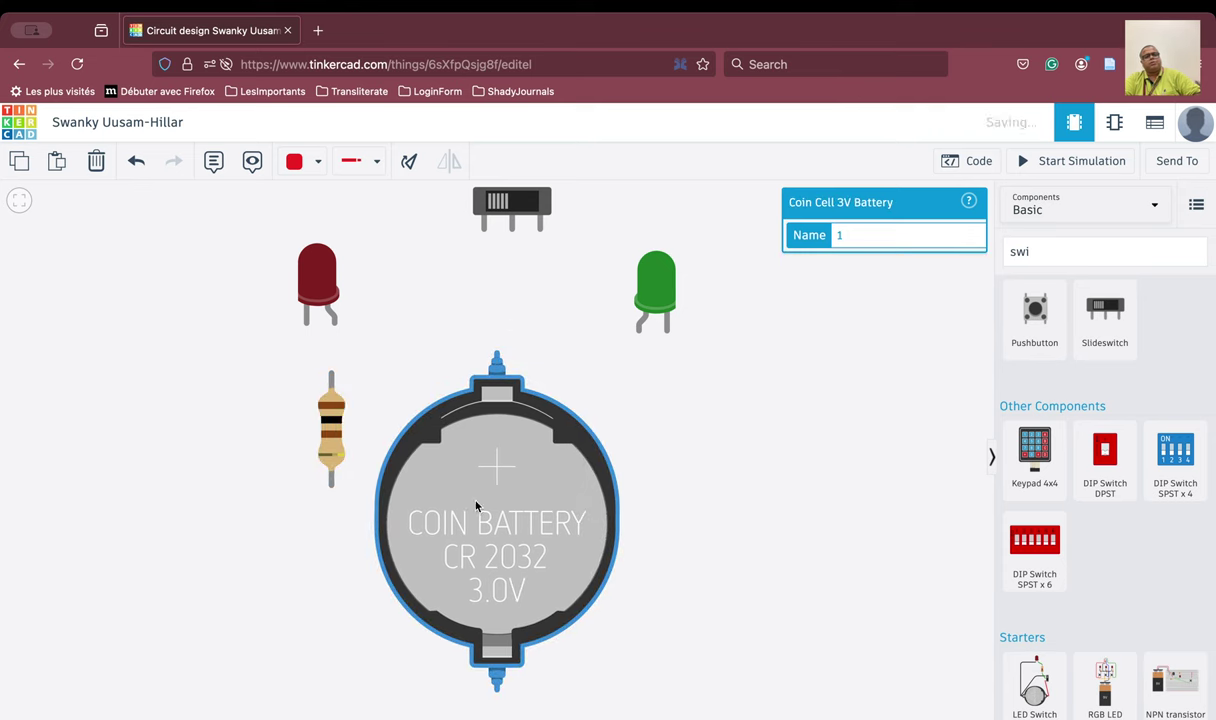
Place the resistor just below the slide switch and align the battery's positive terminal under it
left_click(333, 418)
left_click_drag(333, 418, 515, 280)
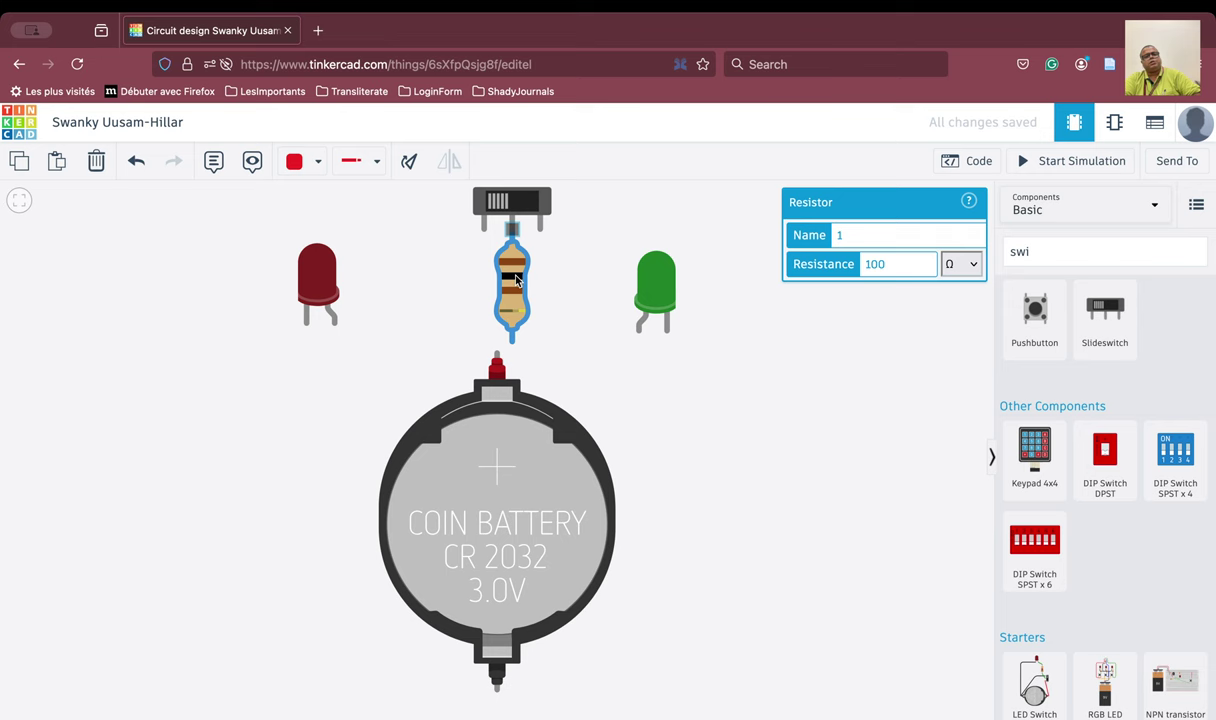
left_click(581, 312)
left_click(488, 472)
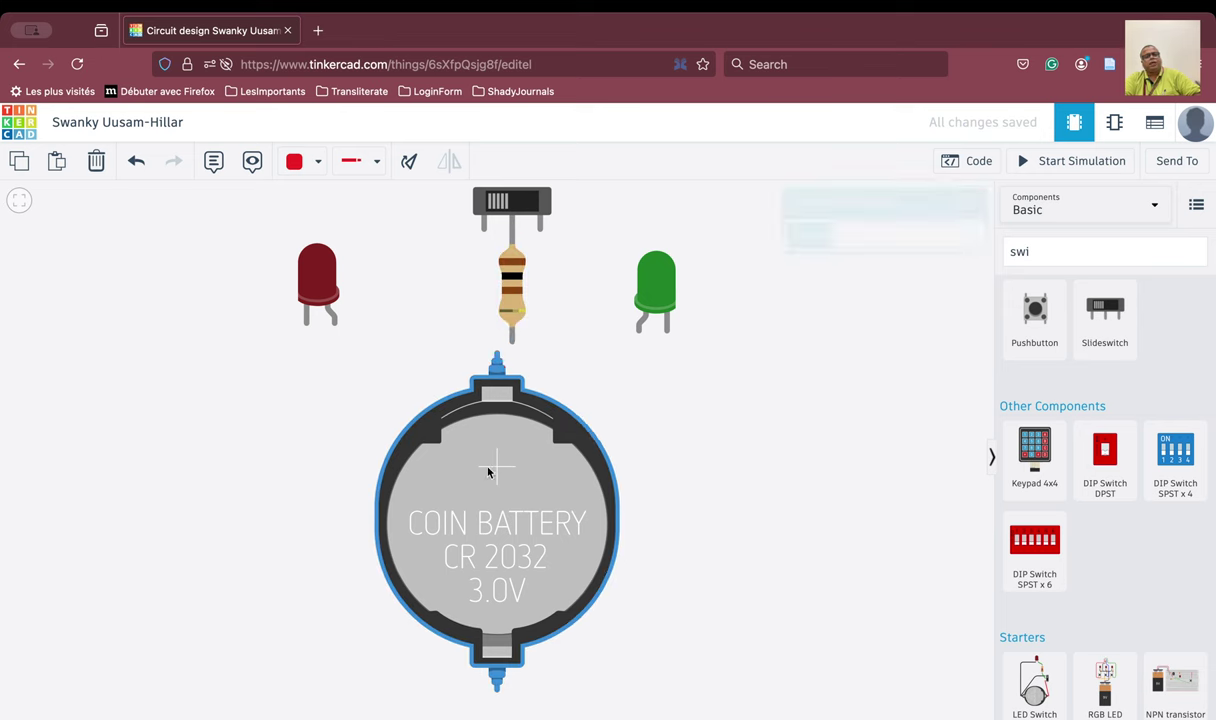
left_click_drag(488, 472, 502, 462)
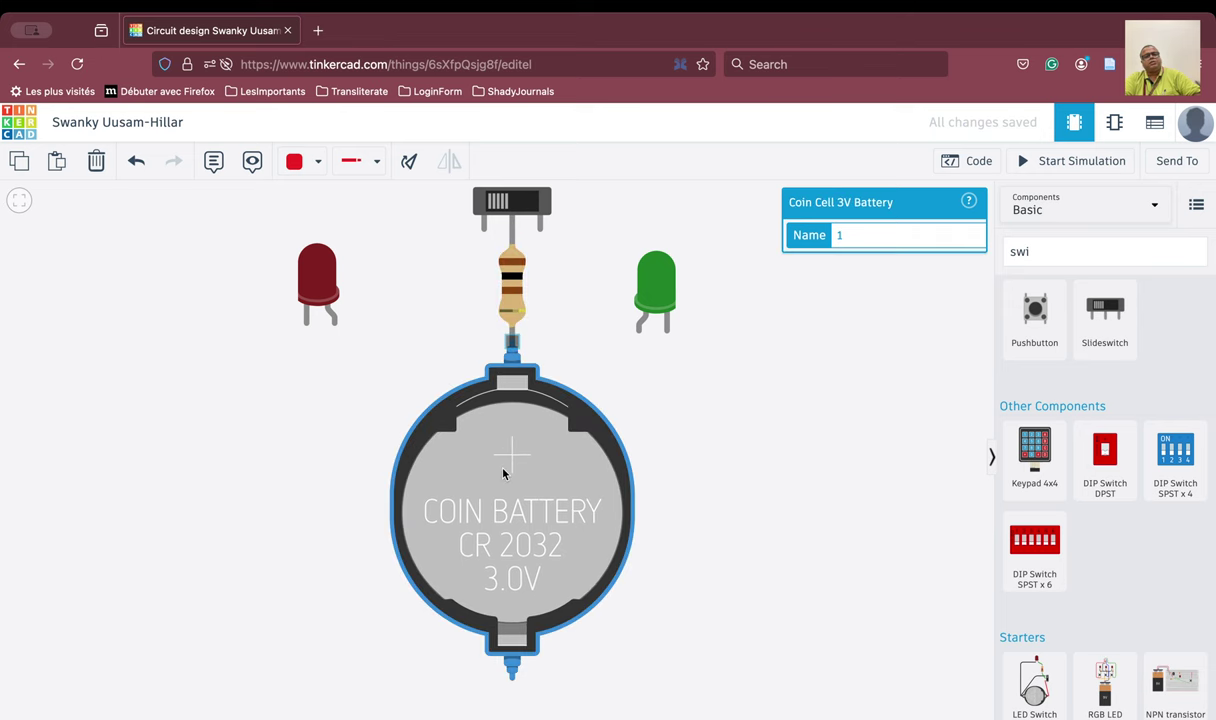
left_click(681, 505)
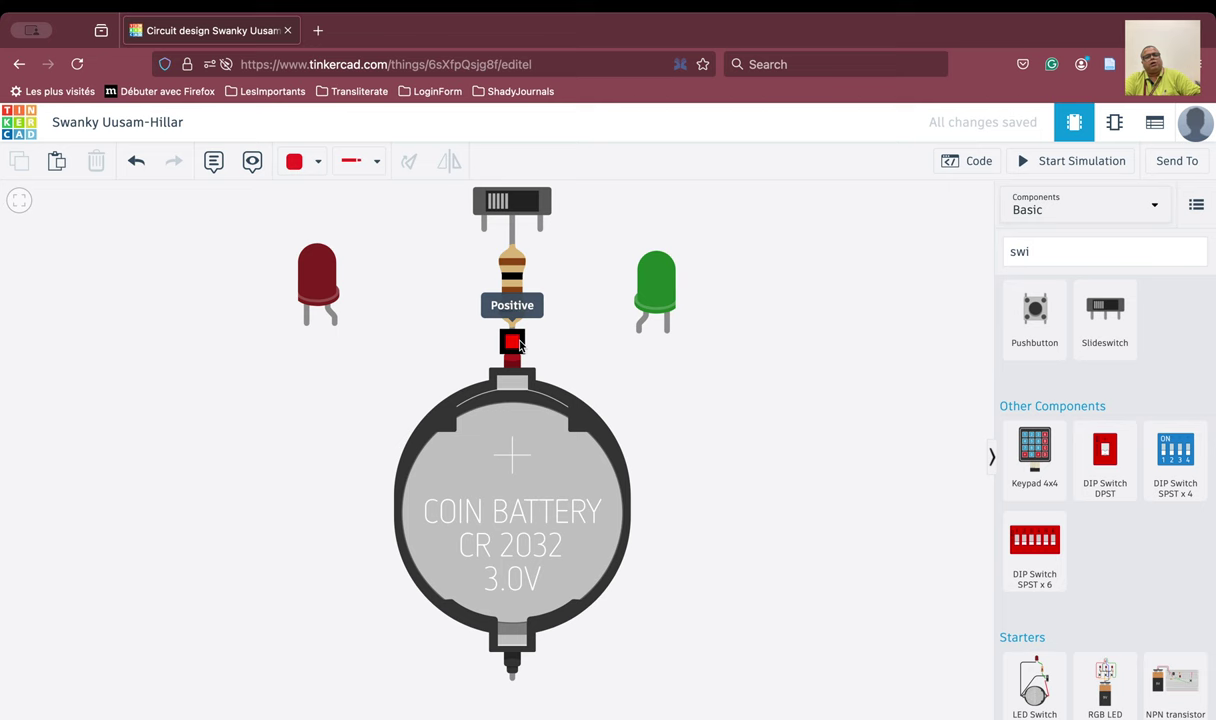
left_click(516, 290)
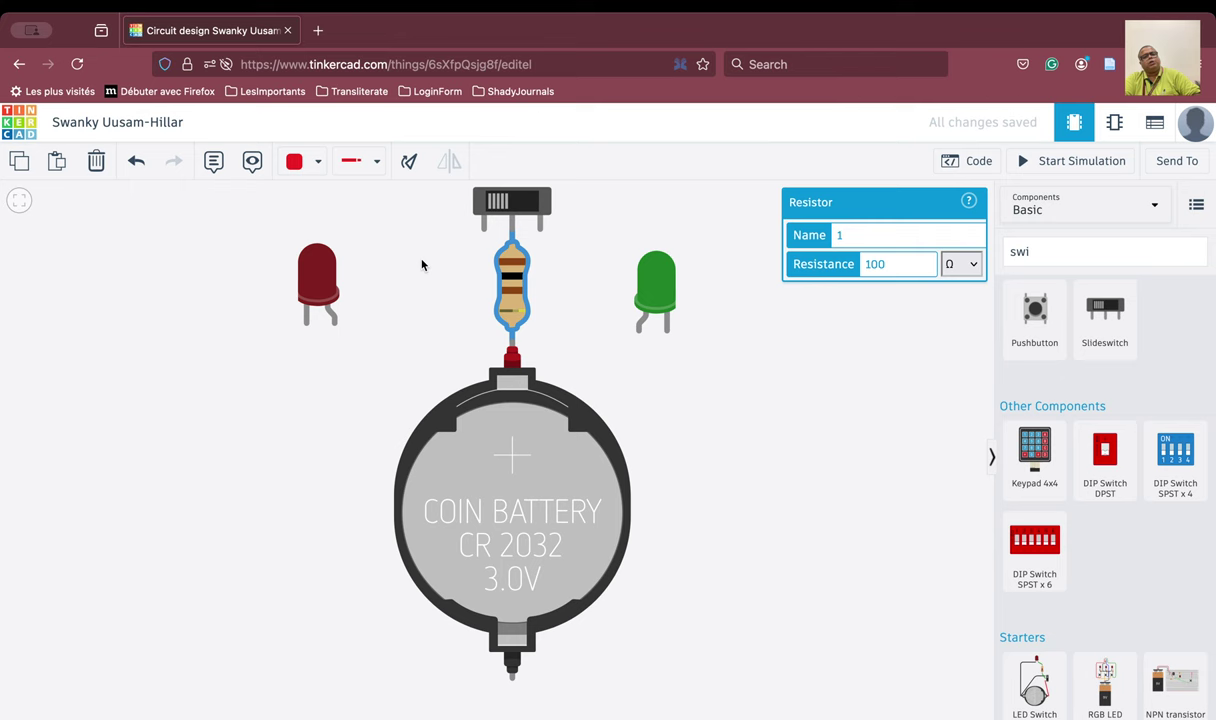
Route a wire from the slideswitch's left terminal, bending down and across, to the red LED's anode
left_click(483, 230)
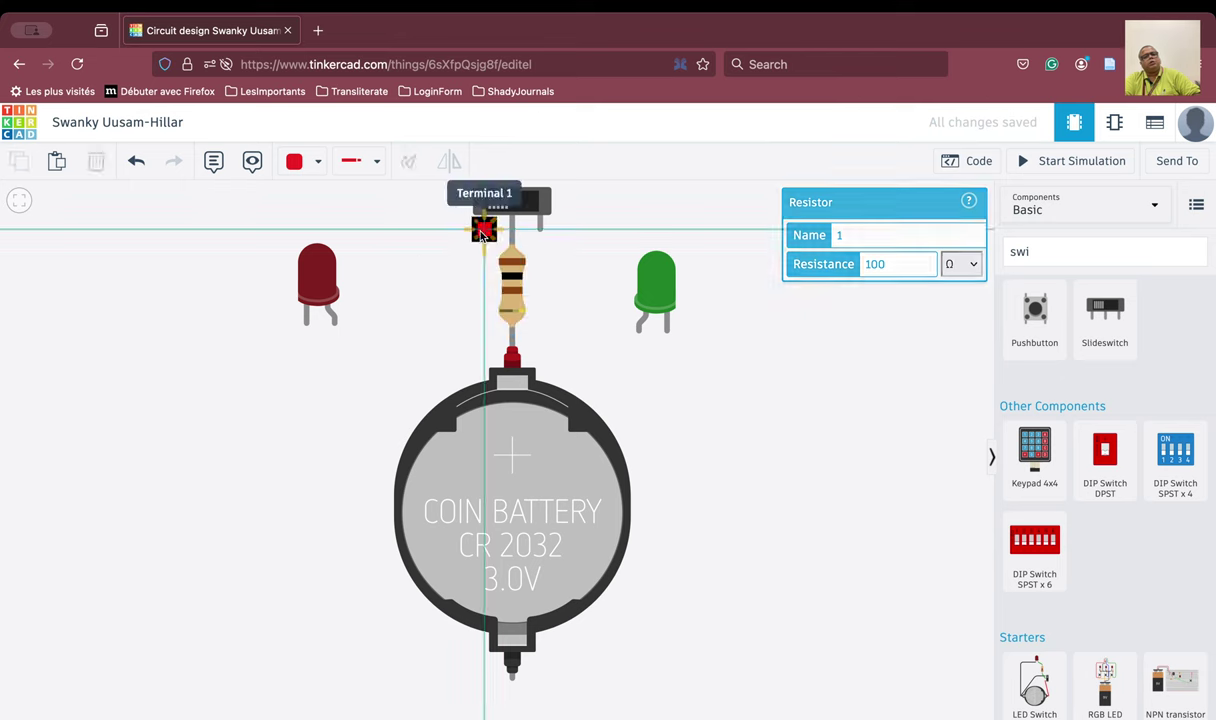
left_click(390, 230)
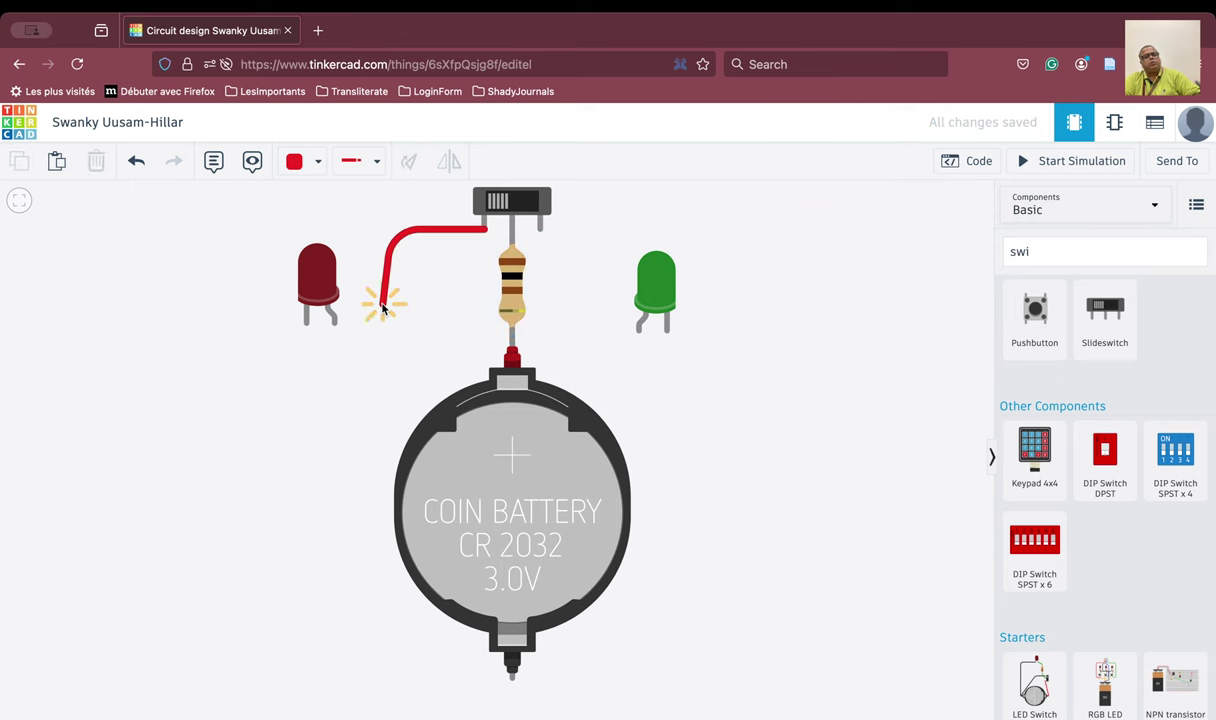
left_click(386, 352)
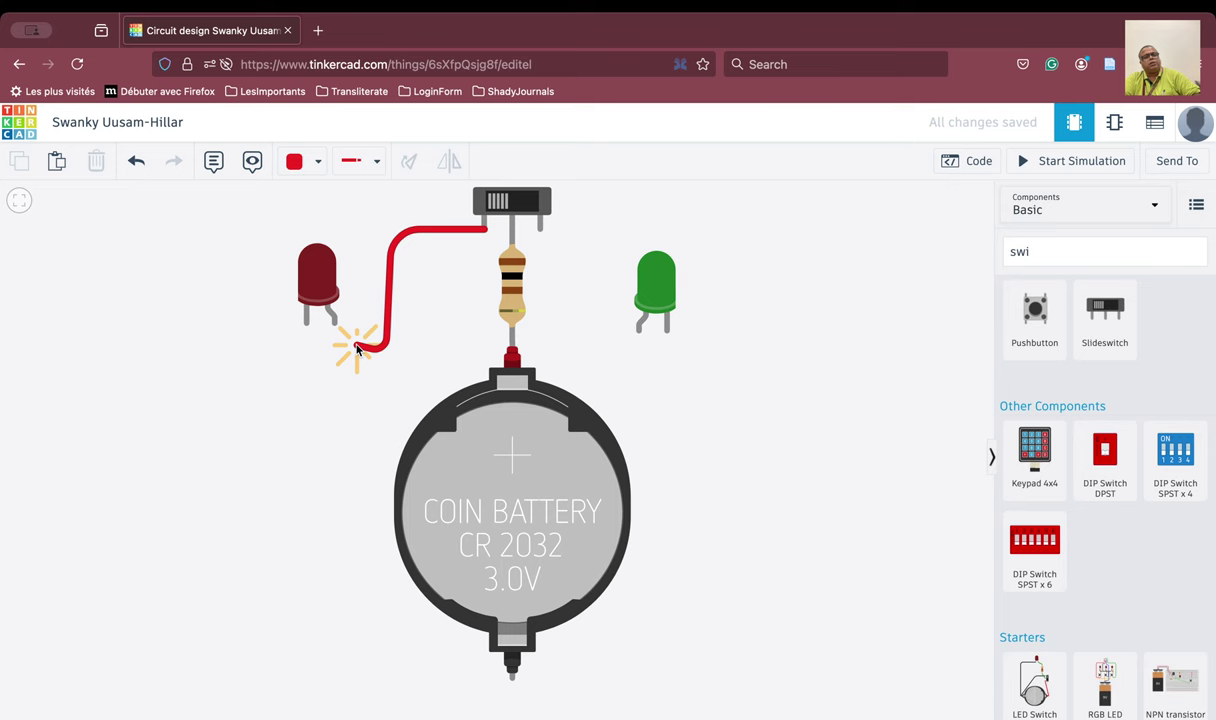
left_click(330, 353)
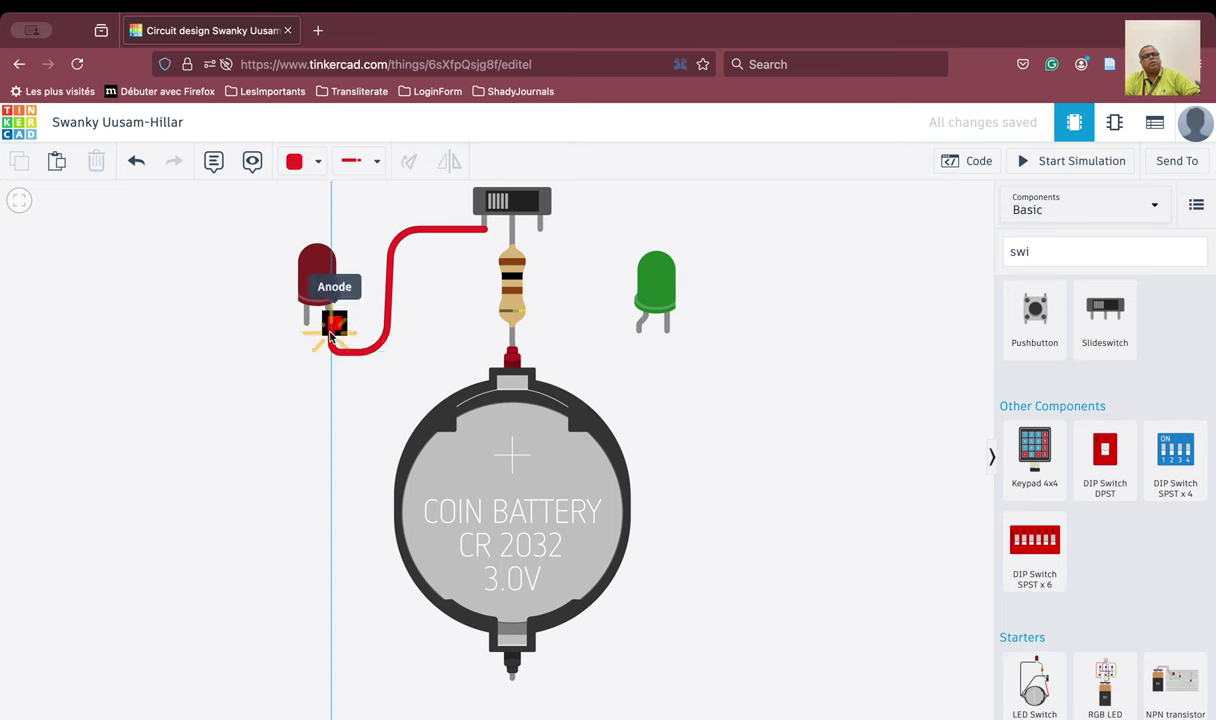
left_click(334, 322)
left_click(351, 401)
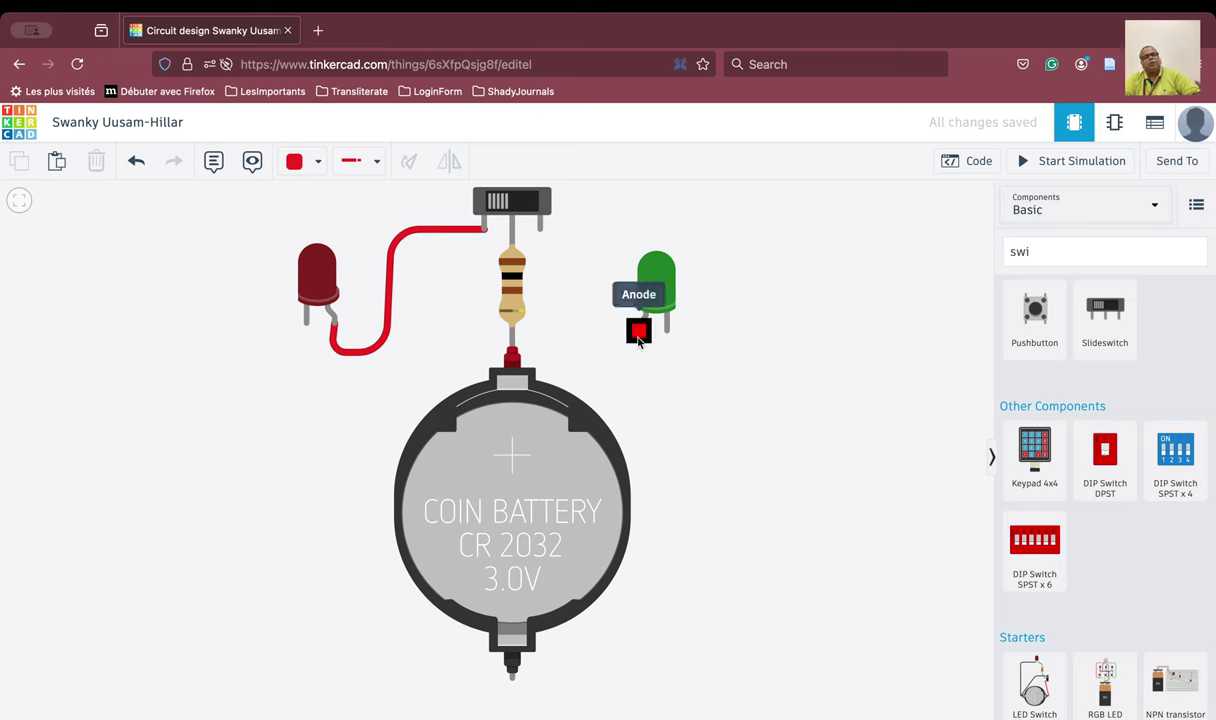
Wire the slideswitch's right terminal, bending down and across, to the green LED's anode
left_click(539, 233)
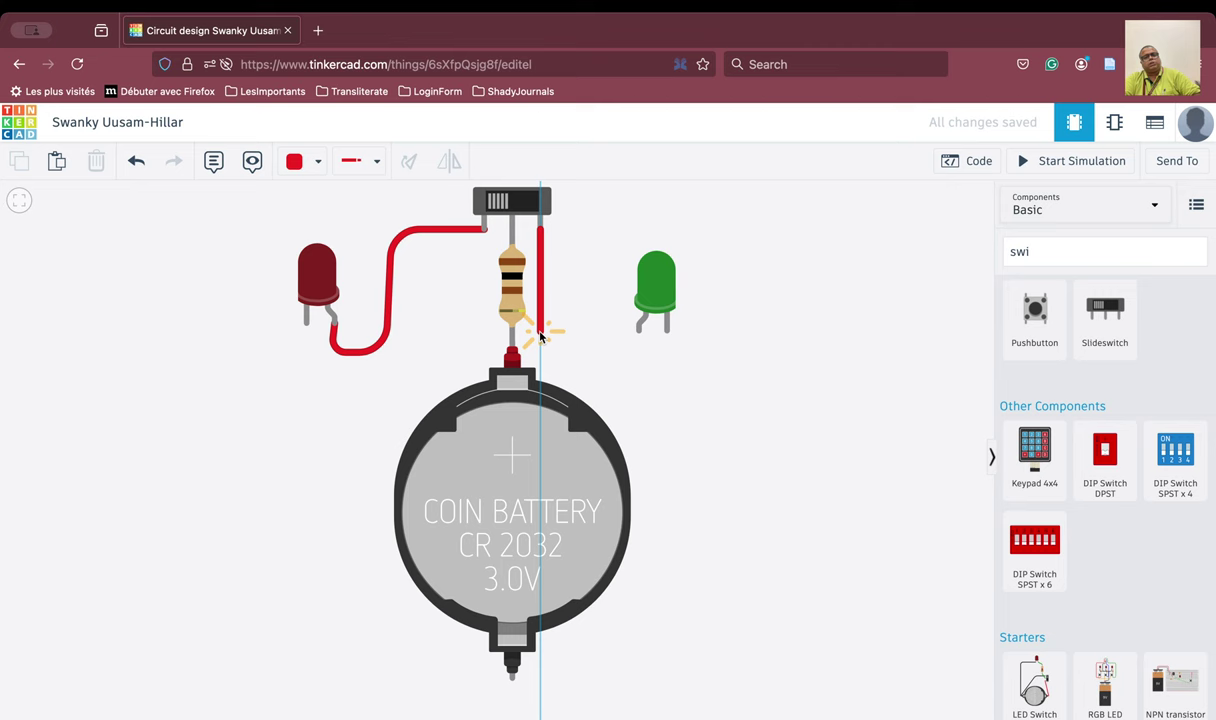
left_click(603, 230)
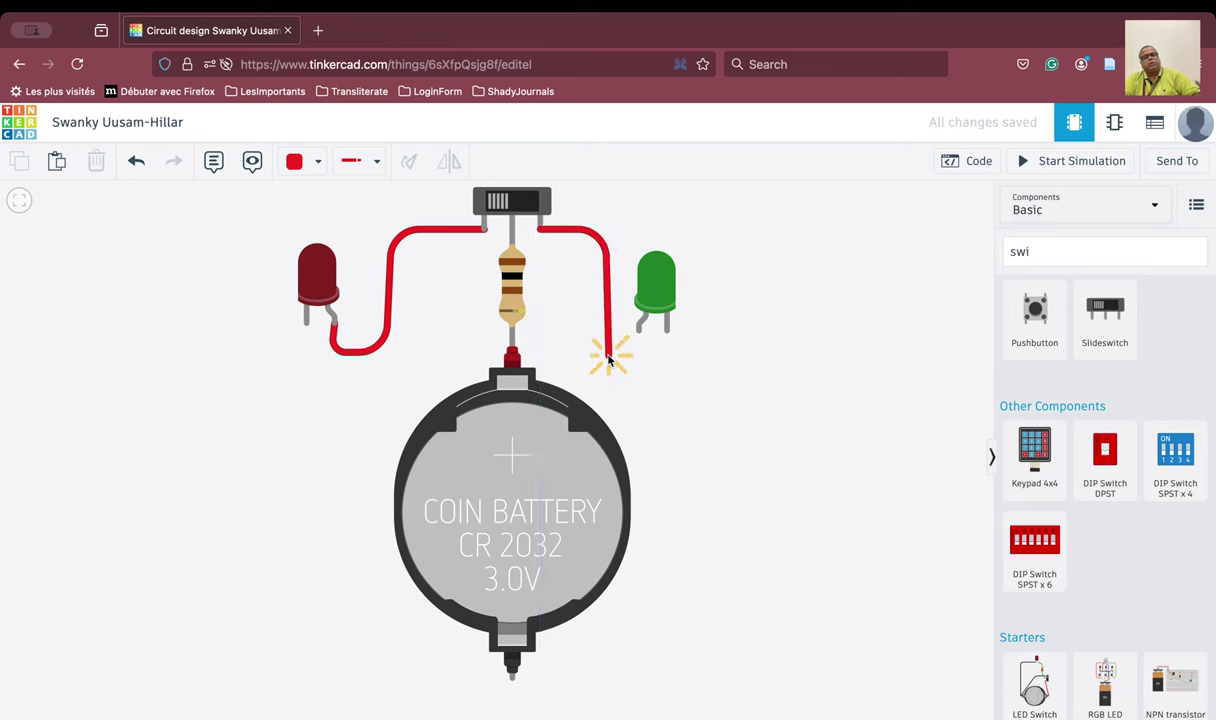
left_click(604, 354)
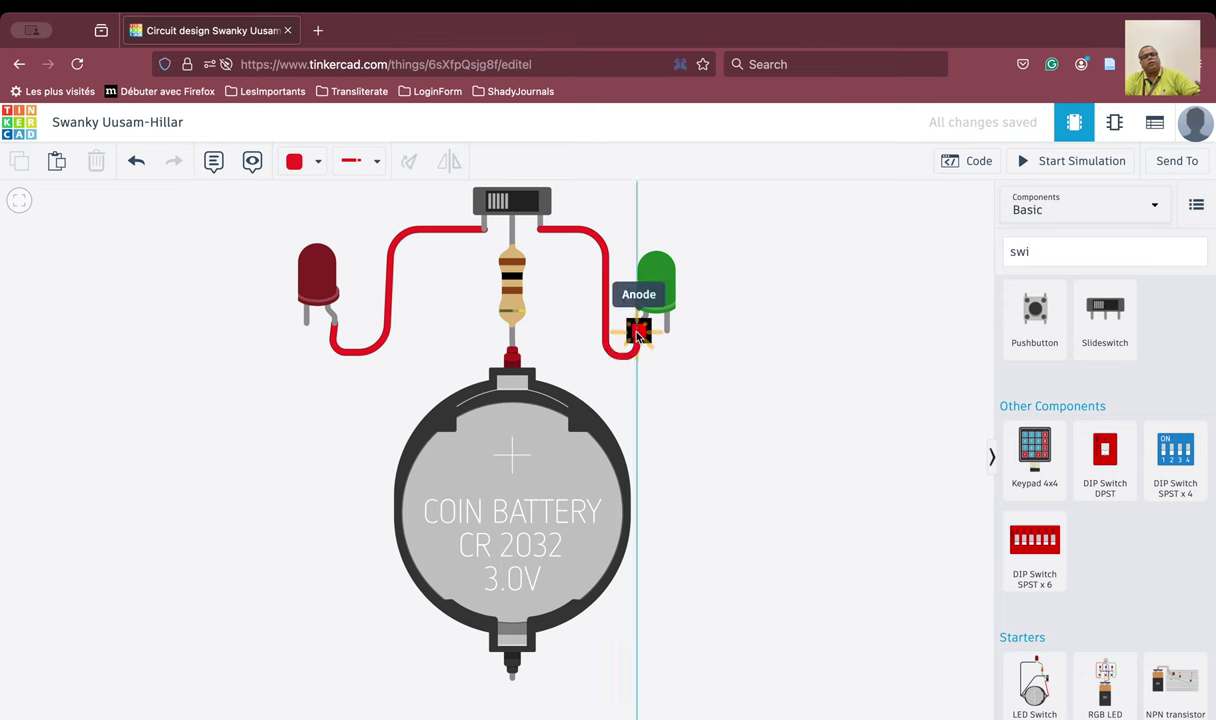
left_click(638, 331)
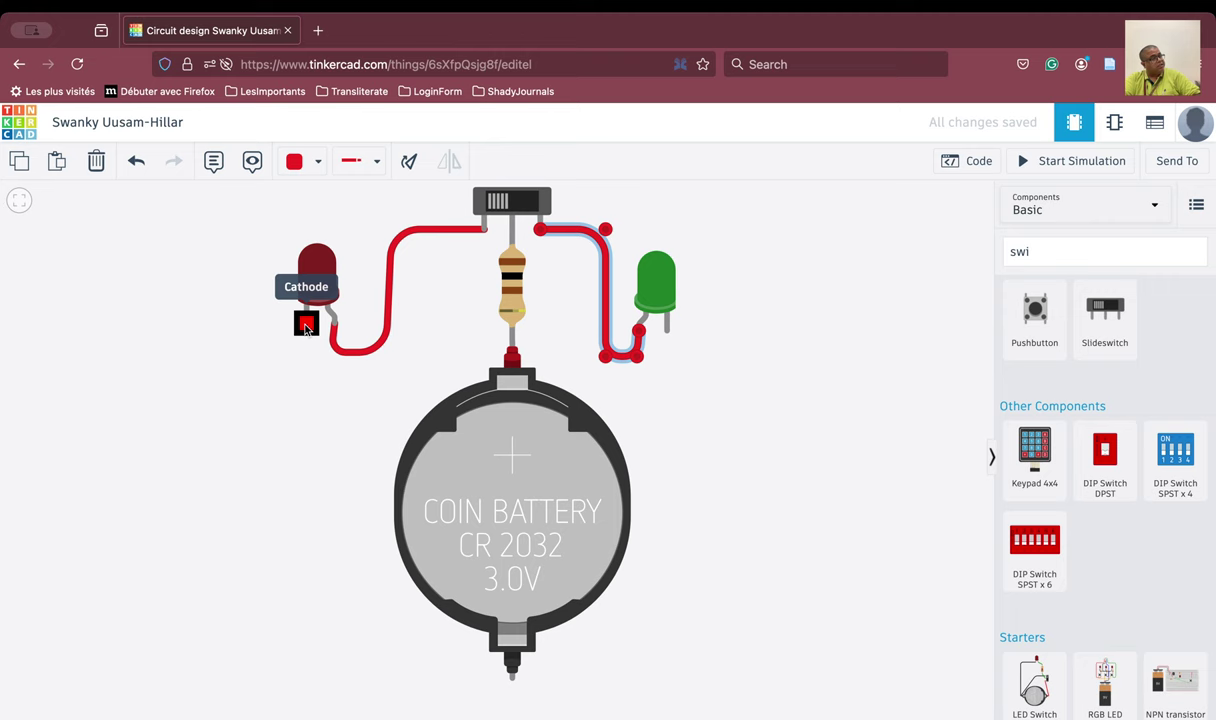
Try Black as the wire colour, then set it back to Red
left_click(318, 162)
left_click(315, 214)
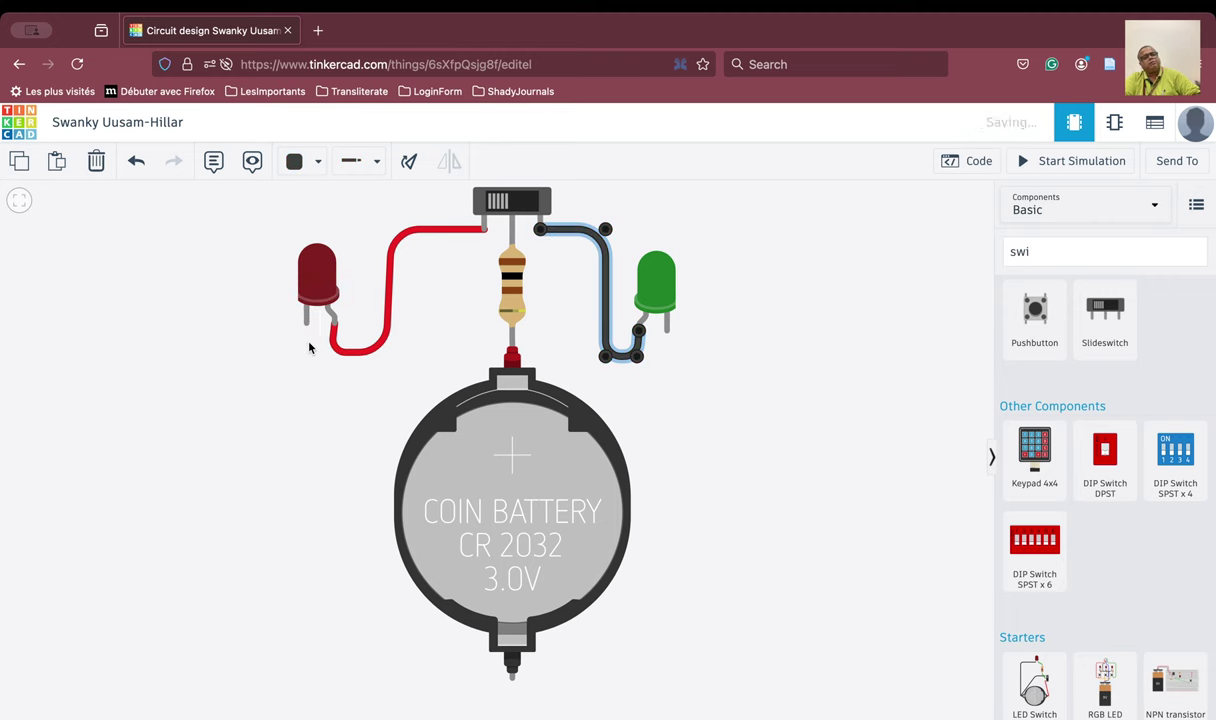
left_click(316, 162)
left_click(331, 246)
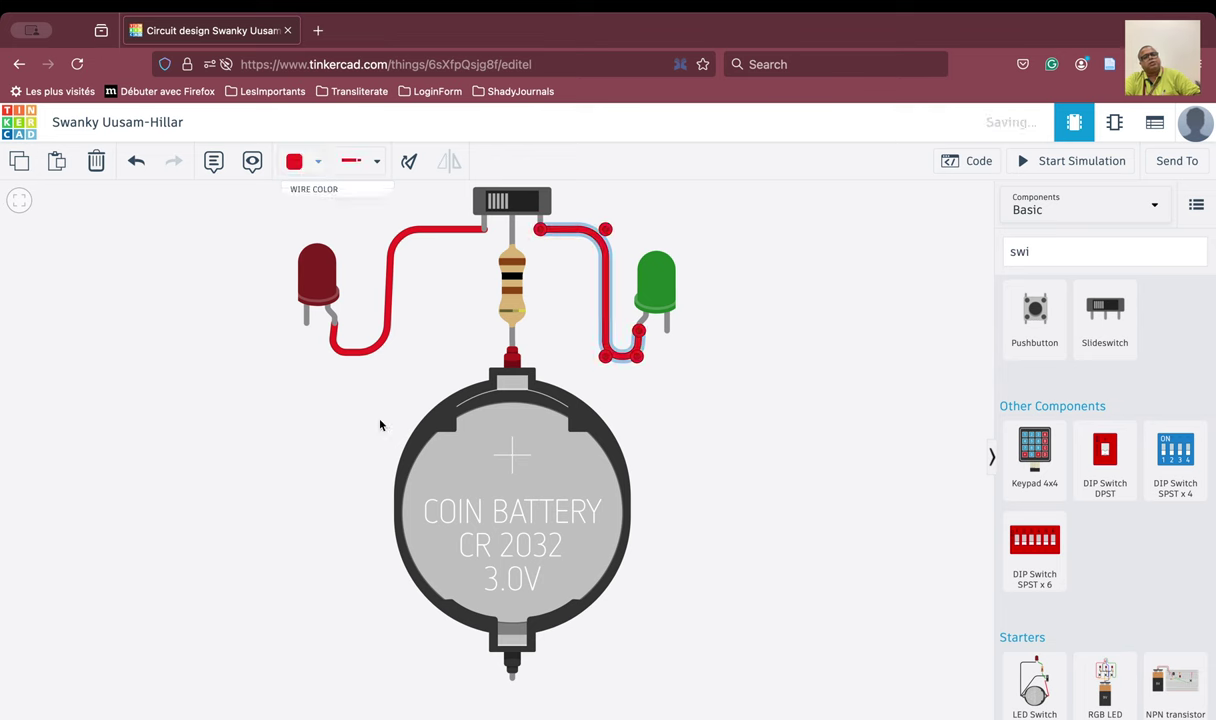
left_click(361, 489)
Connect the battery's negative terminal via a bottom-left bend to the red LED's cathode, coloured black
left_click(510, 672)
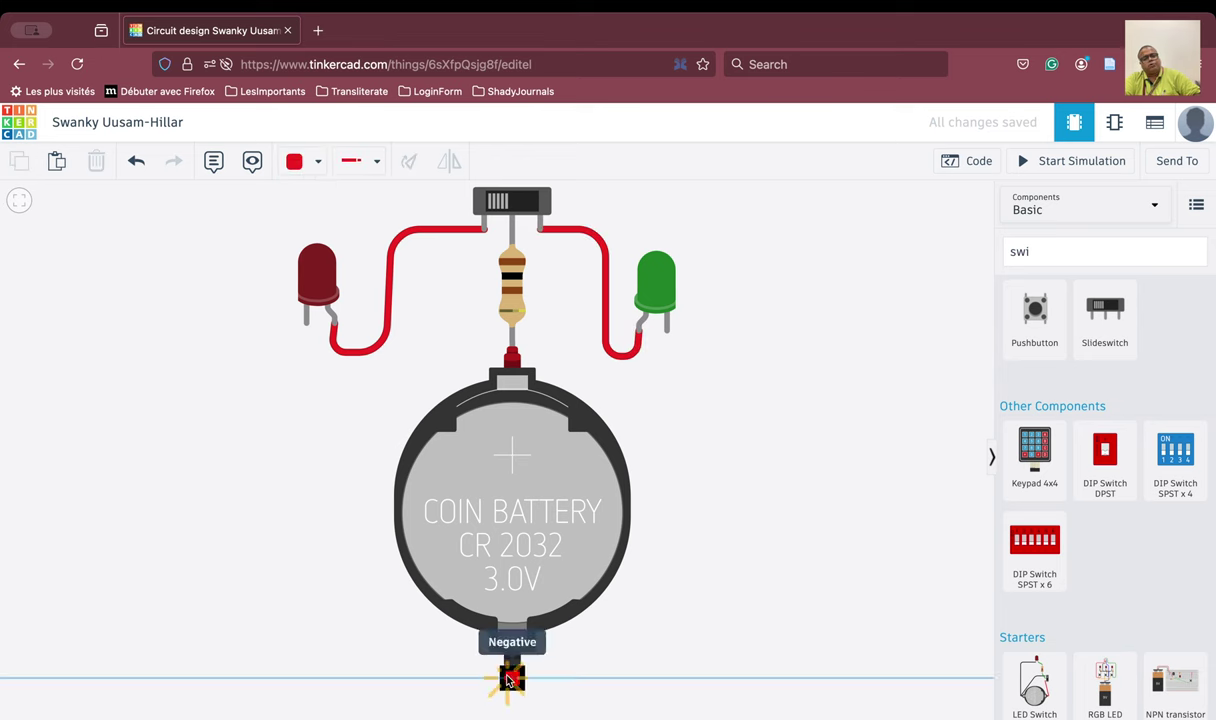
left_click(284, 678)
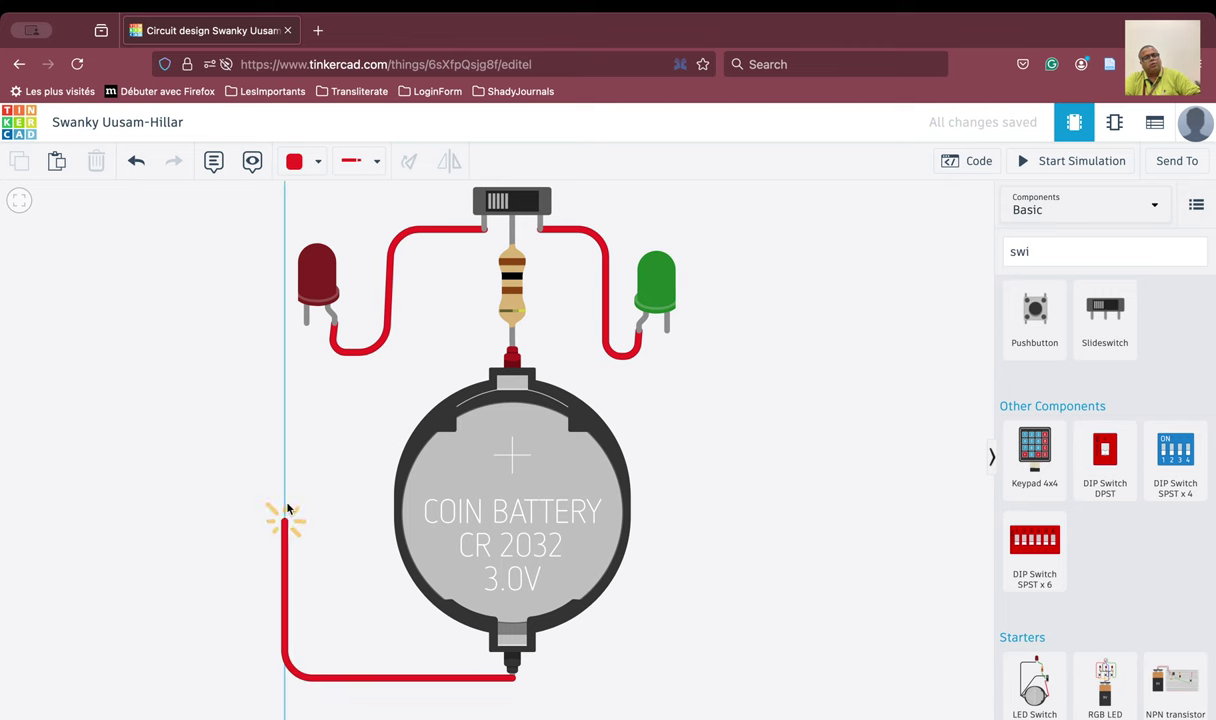
left_click(306, 322)
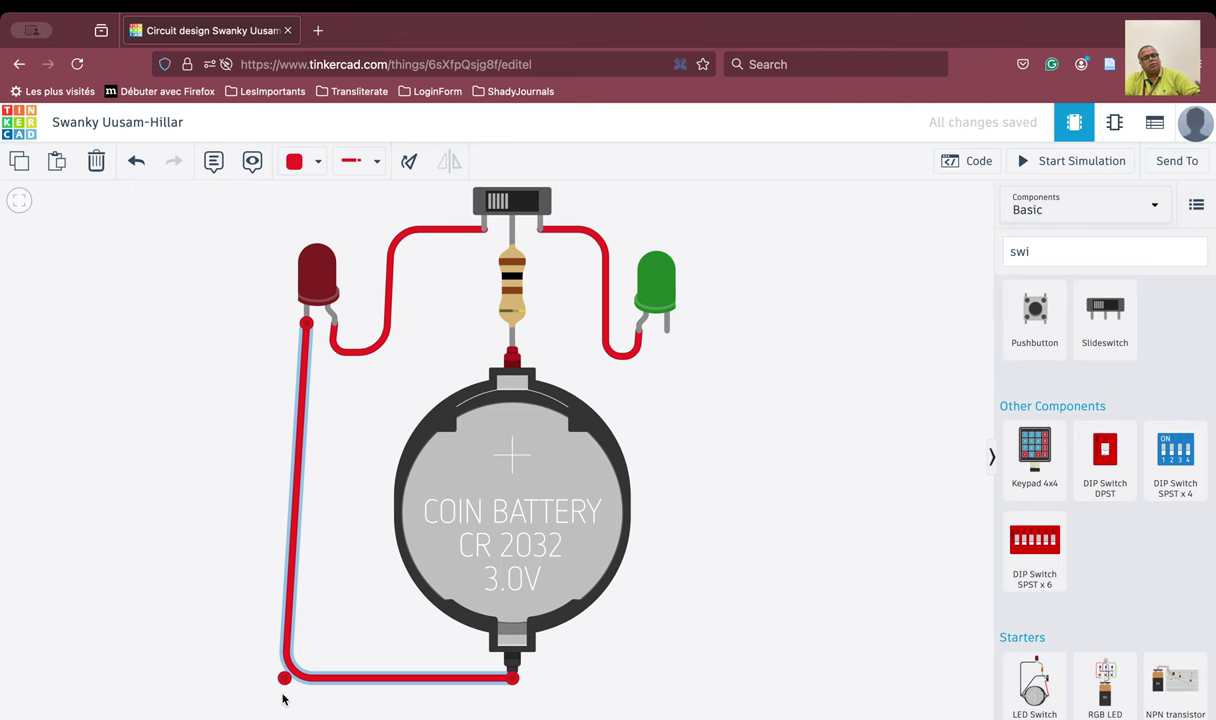
left_click_drag(282, 681, 303, 684)
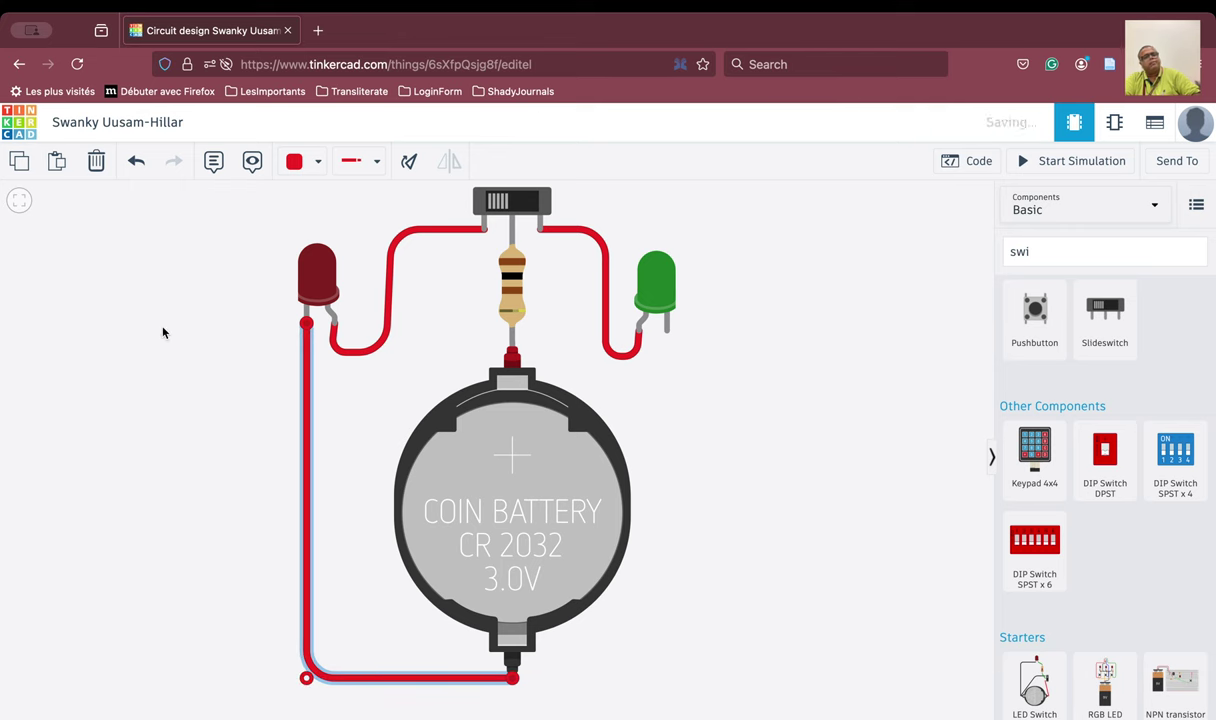
left_click(318, 162)
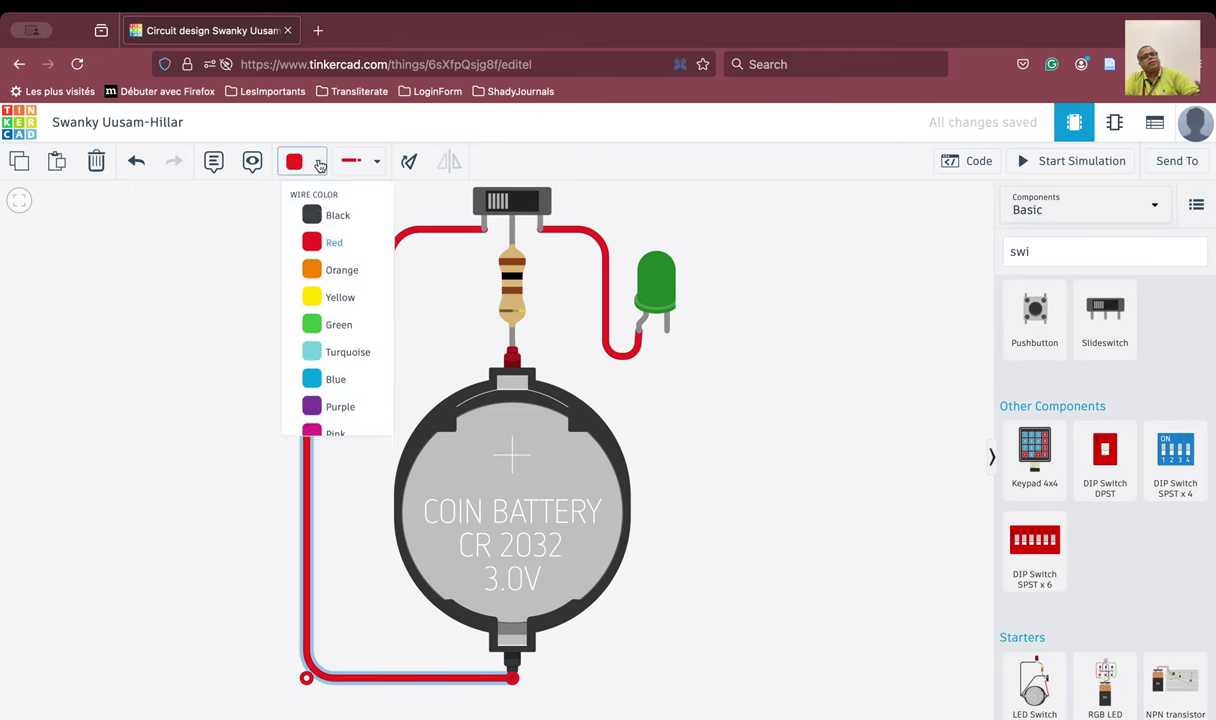
left_click(332, 215)
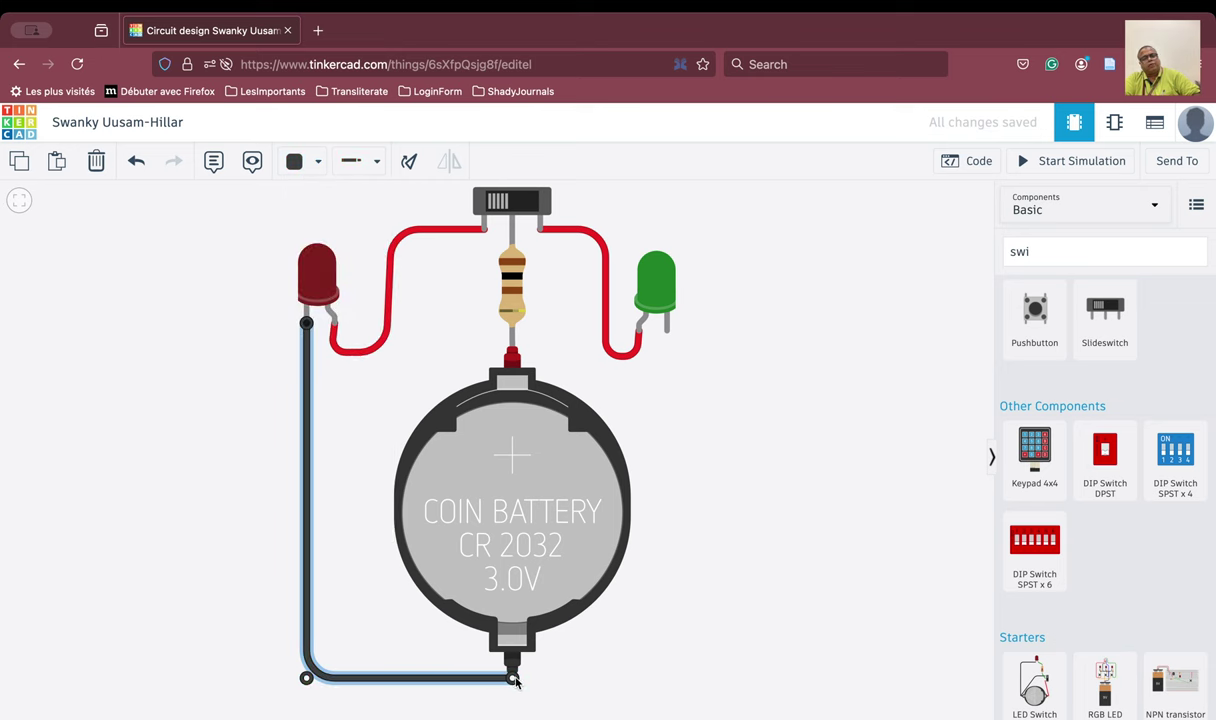
Wire the green LED's cathode via a bottom-right bend to the battery's negative terminal, then start simulating
left_click(666, 333)
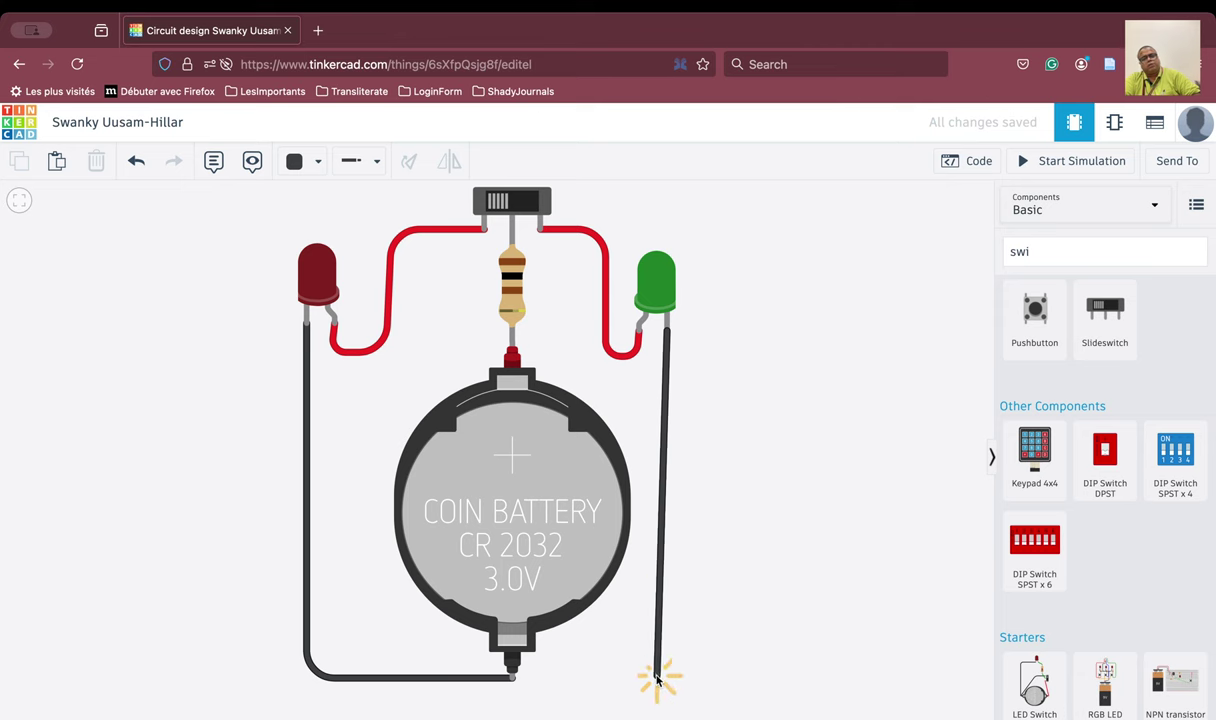
left_click(666, 680)
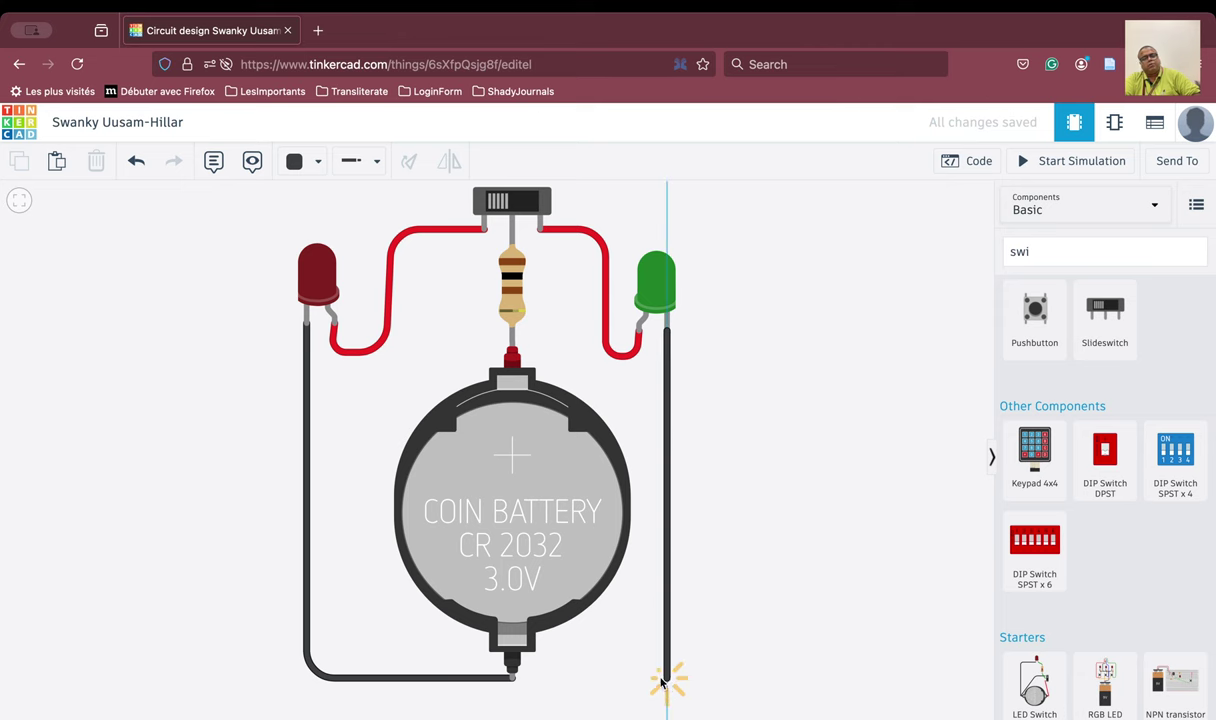
left_click(512, 680)
left_click(520, 704)
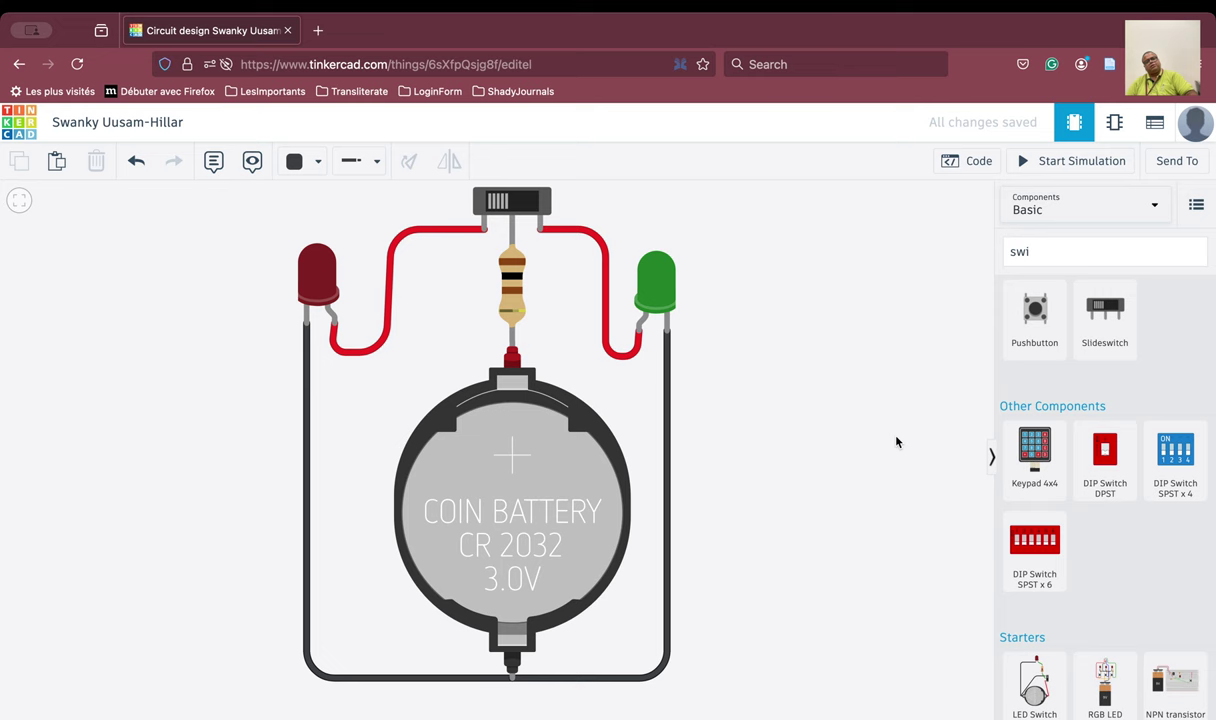
left_click(1067, 162)
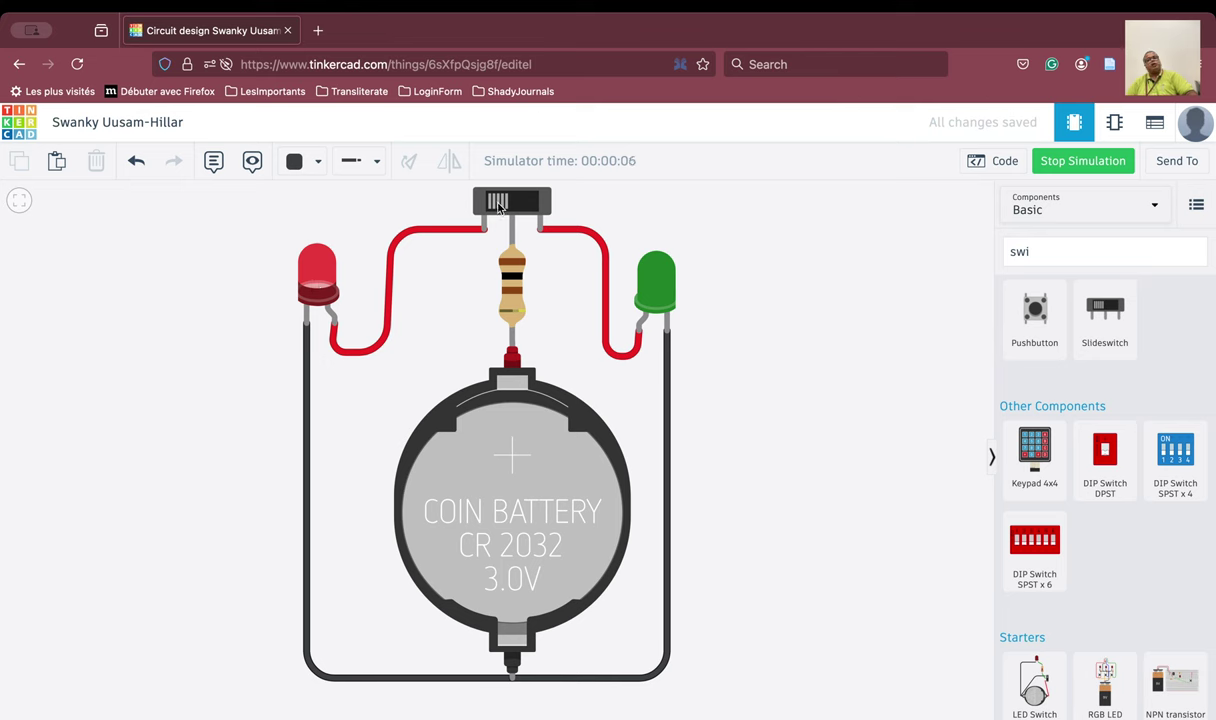
Flip the slideswitch back and forth repeatedly, alternately lighting the green and red LEDs
left_click(533, 203)
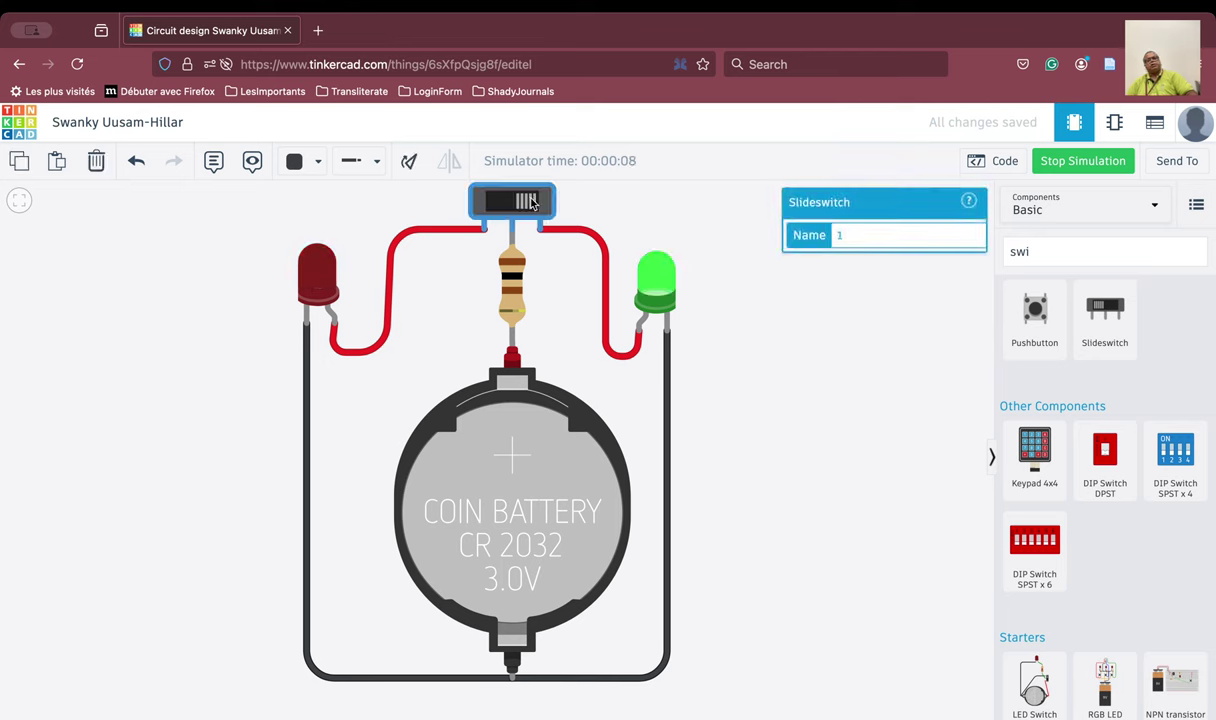
left_click(532, 203)
left_click(532, 203)
left_click(490, 203)
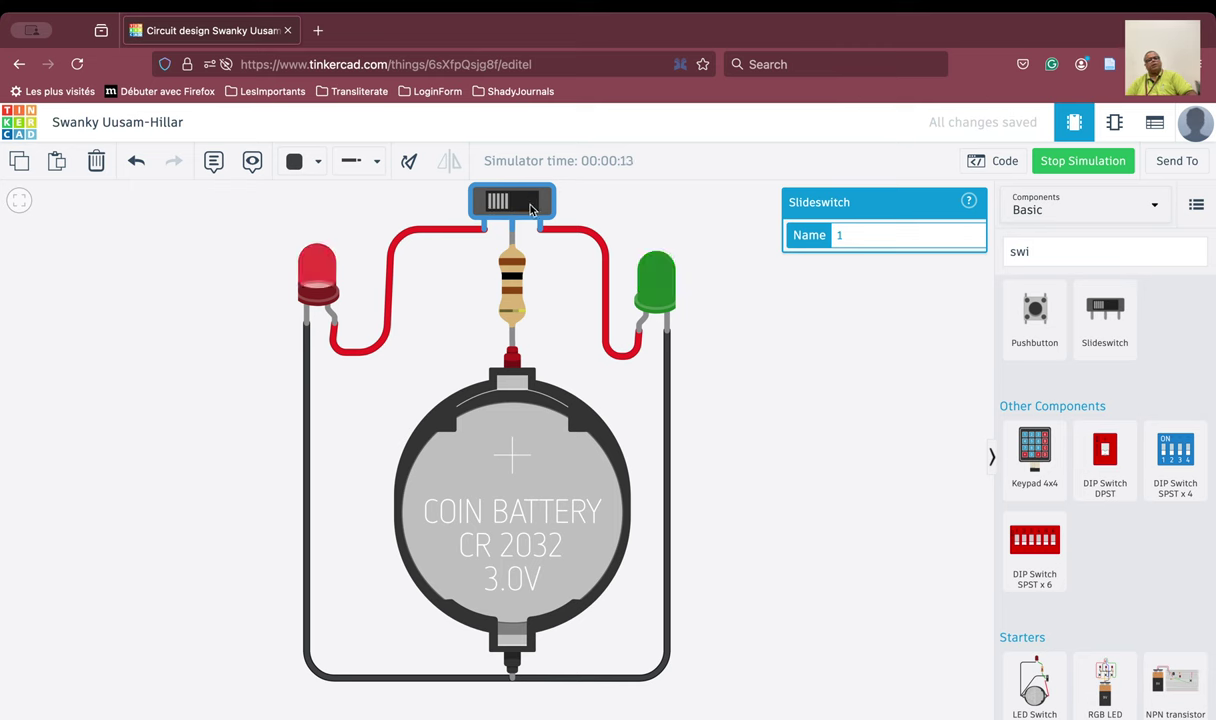
left_click(529, 205)
left_click(497, 204)
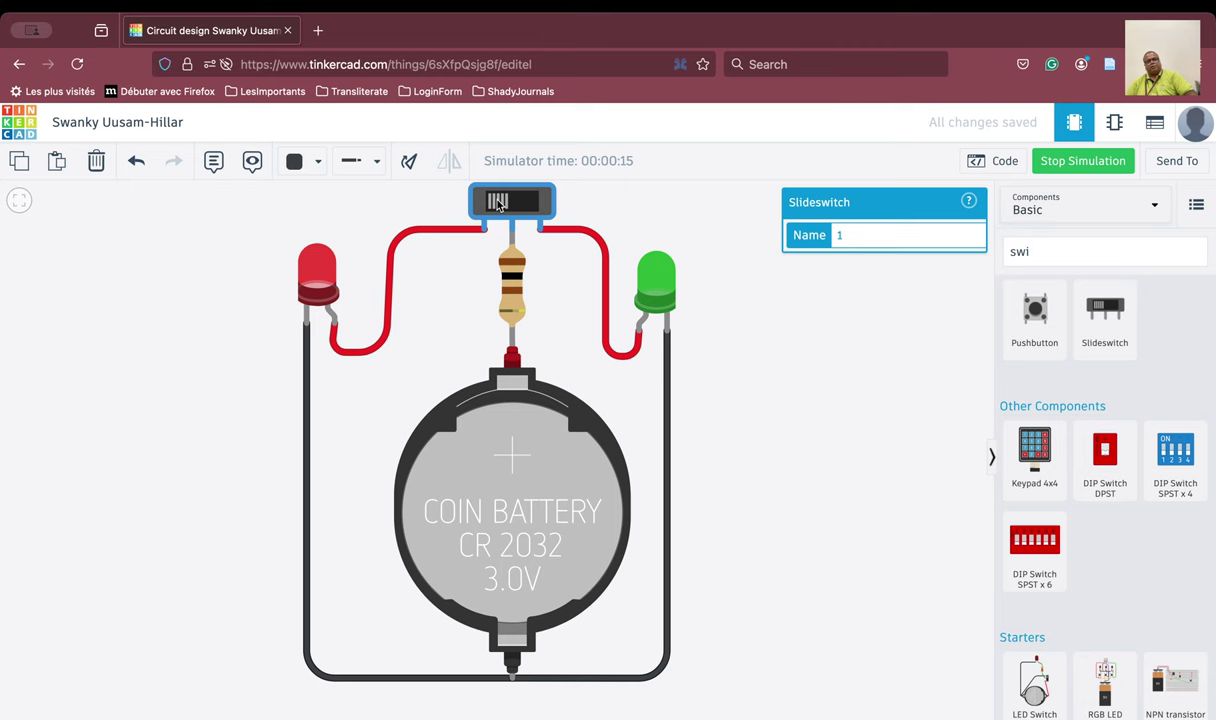
left_click(502, 204)
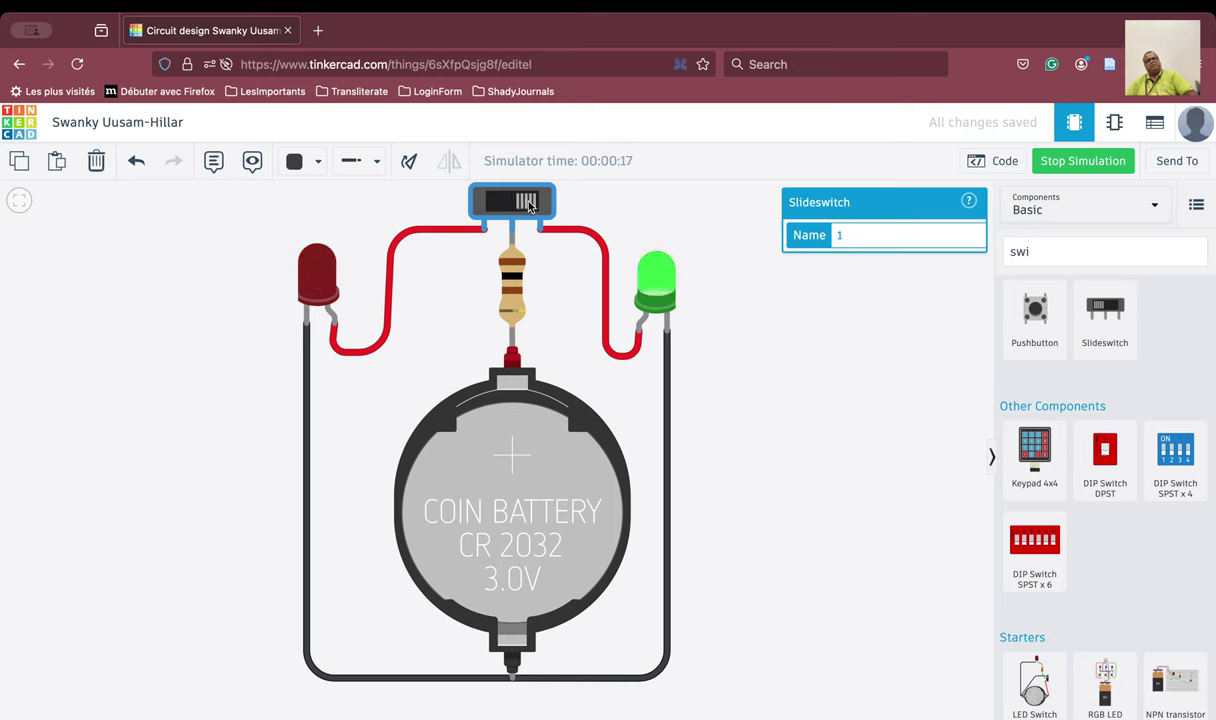
left_click(529, 205)
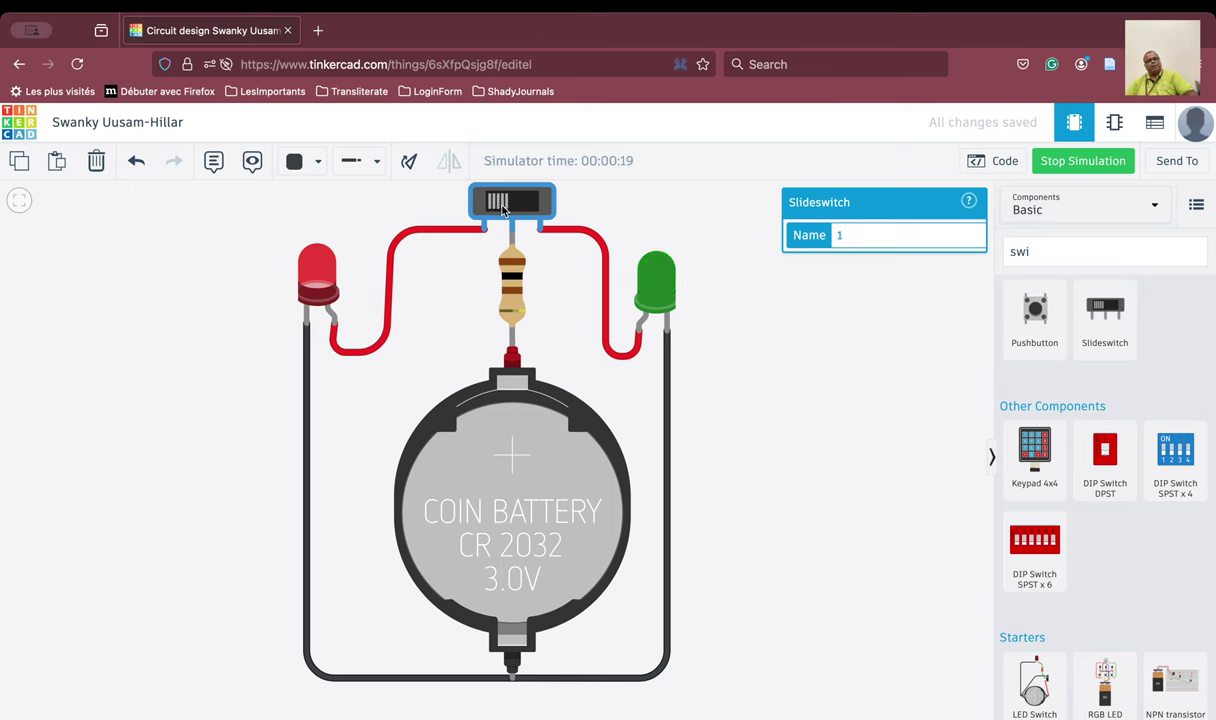
left_click(526, 212)
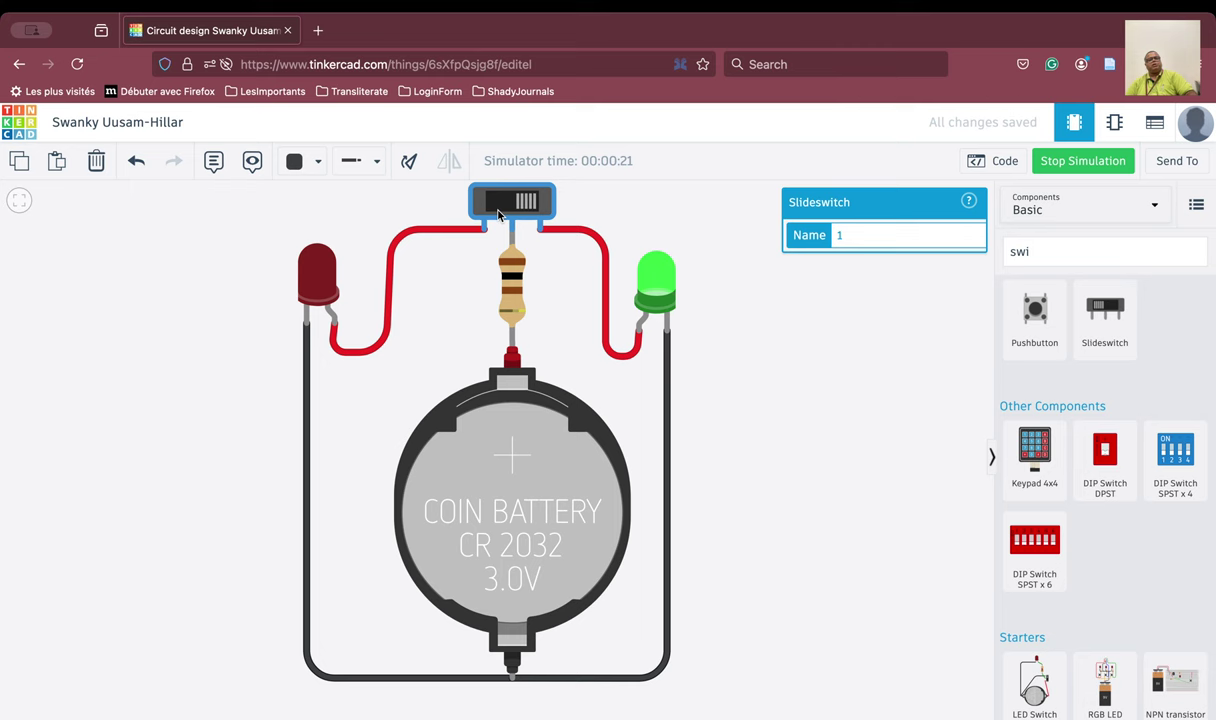
left_click(510, 208)
left_click(520, 208)
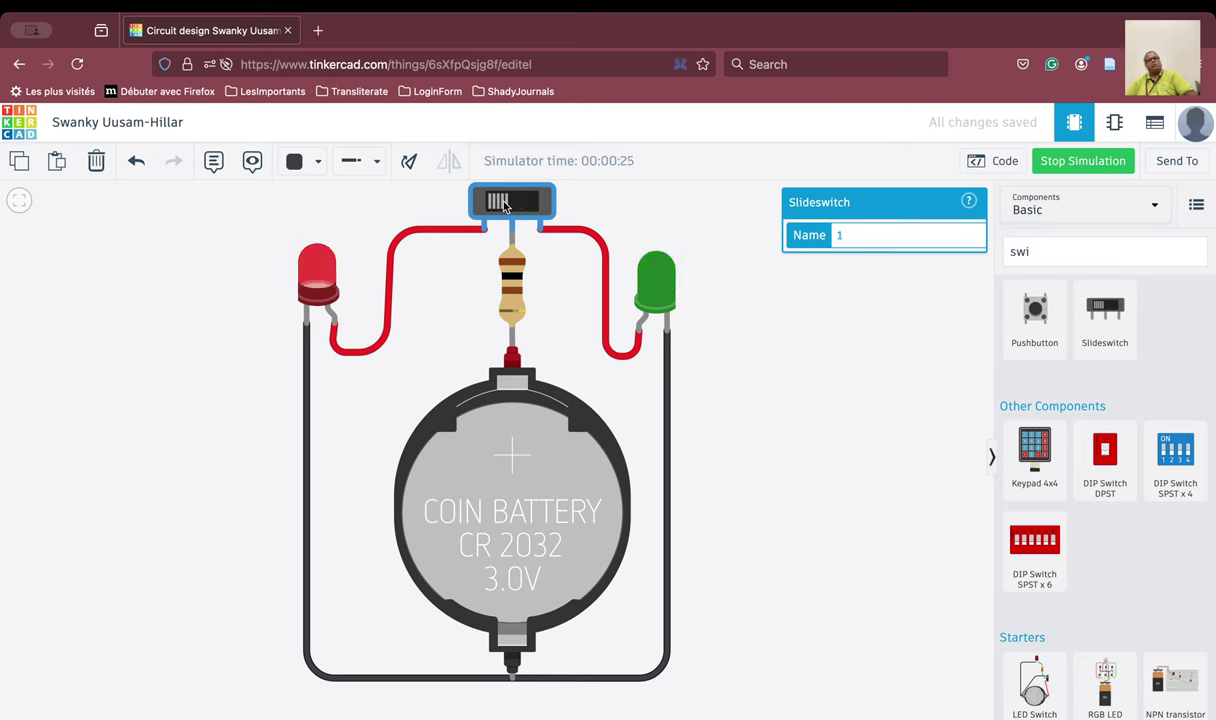
left_click(502, 204)
left_click(501, 205)
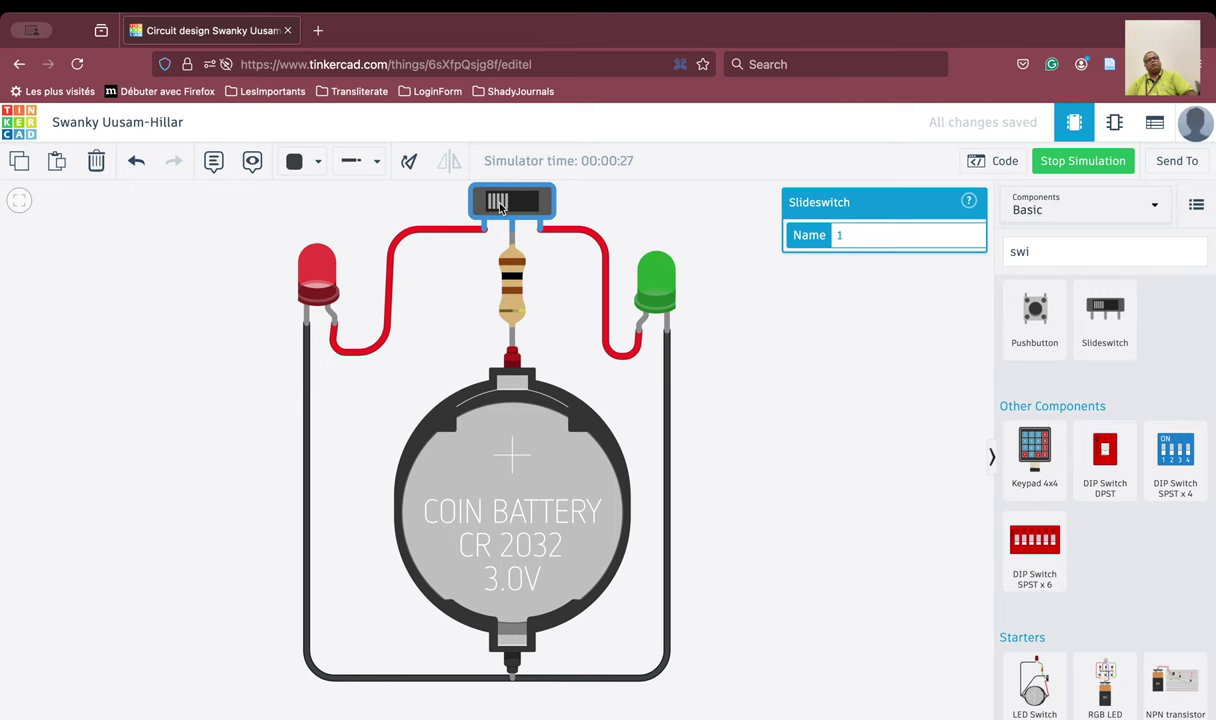